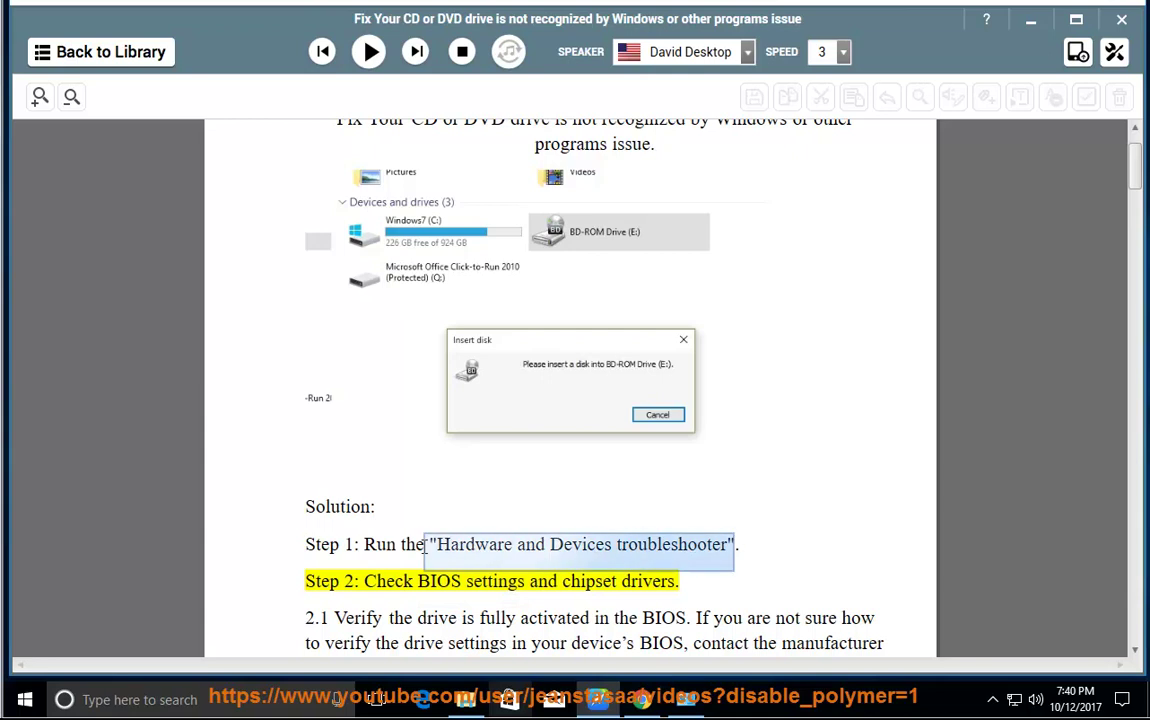
Bring the Control Panel troubleshooters list window in front of the guide.
{"action": "left_click", "coordinate": [684, 697]}
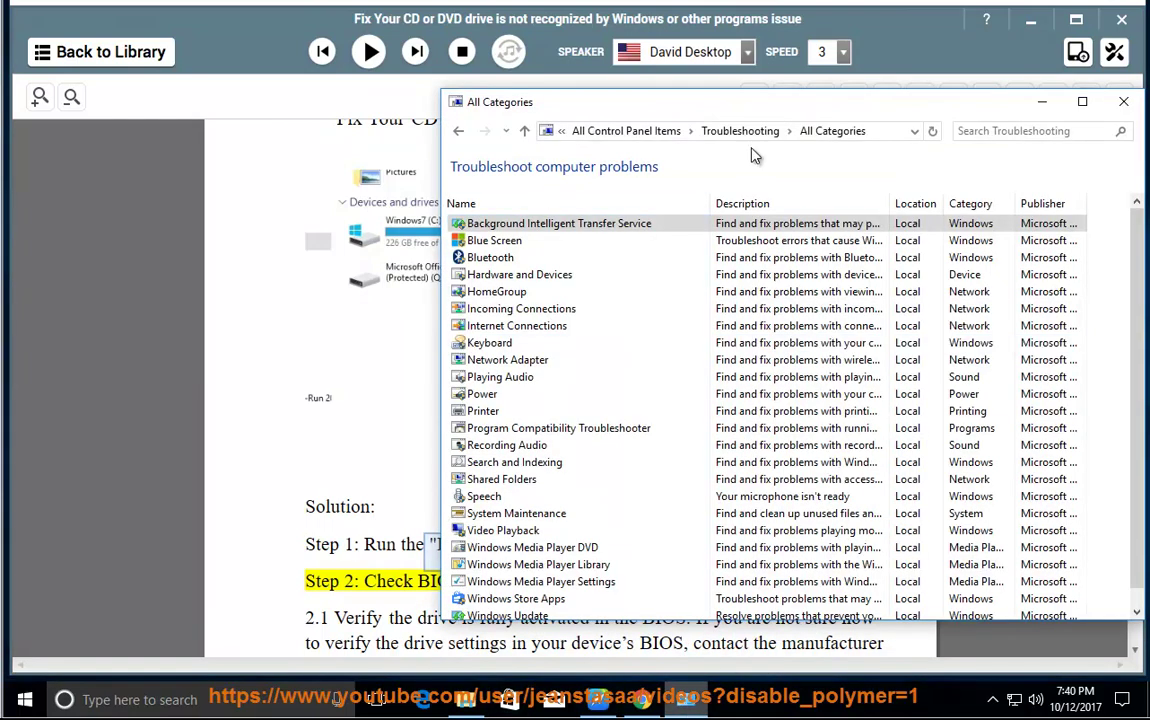
Search Control Panel for 'TR' and open the Troubleshooting page.
{"action": "left_click", "coordinate": [843, 128]}
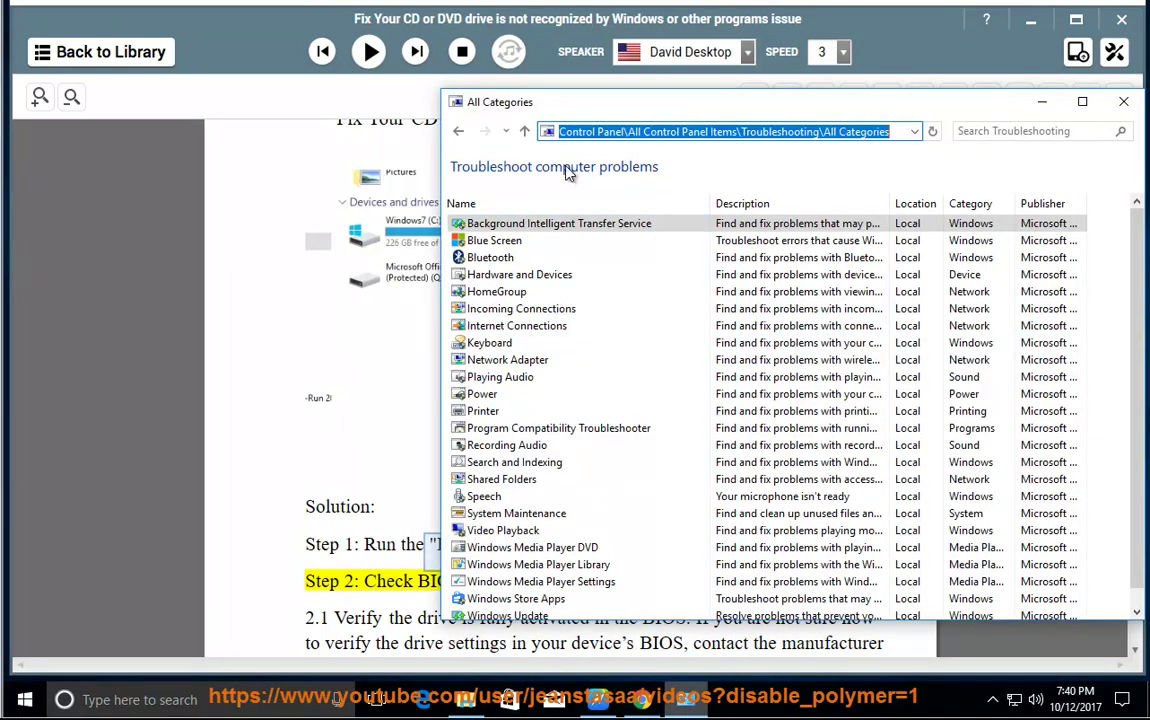
{"action": "left_click", "coordinate": [458, 131]}
{"action": "left_click", "coordinate": [478, 163]}
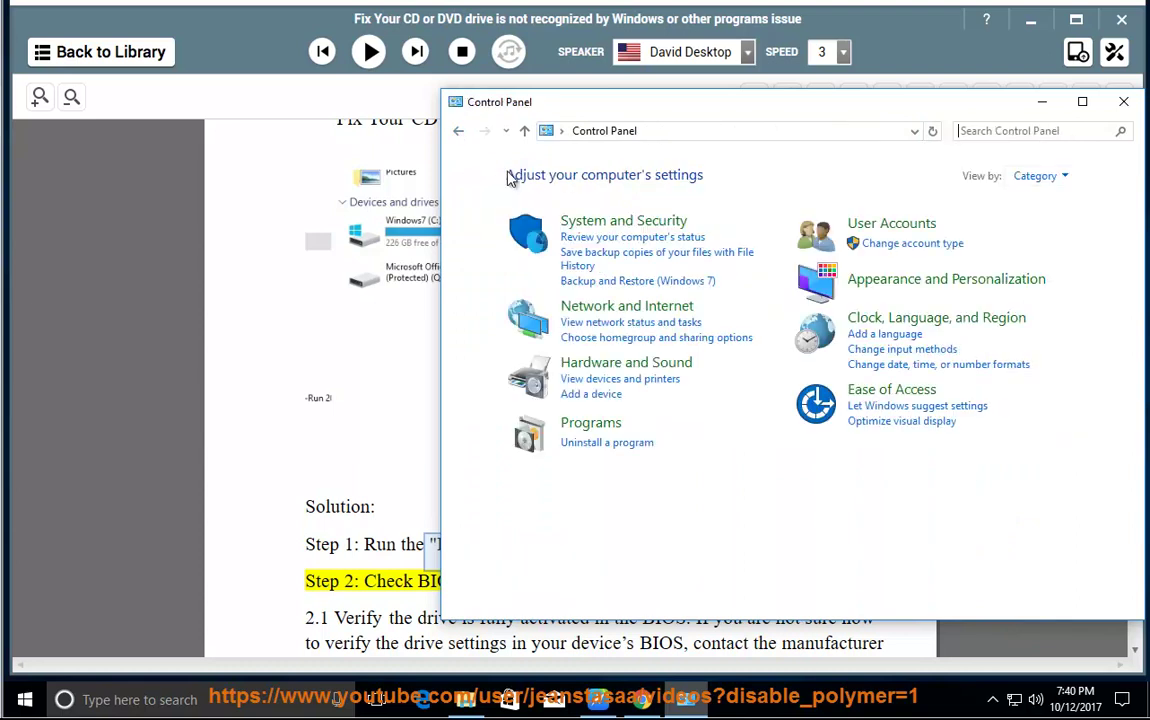
{"action": "left_click", "coordinate": [693, 132]}
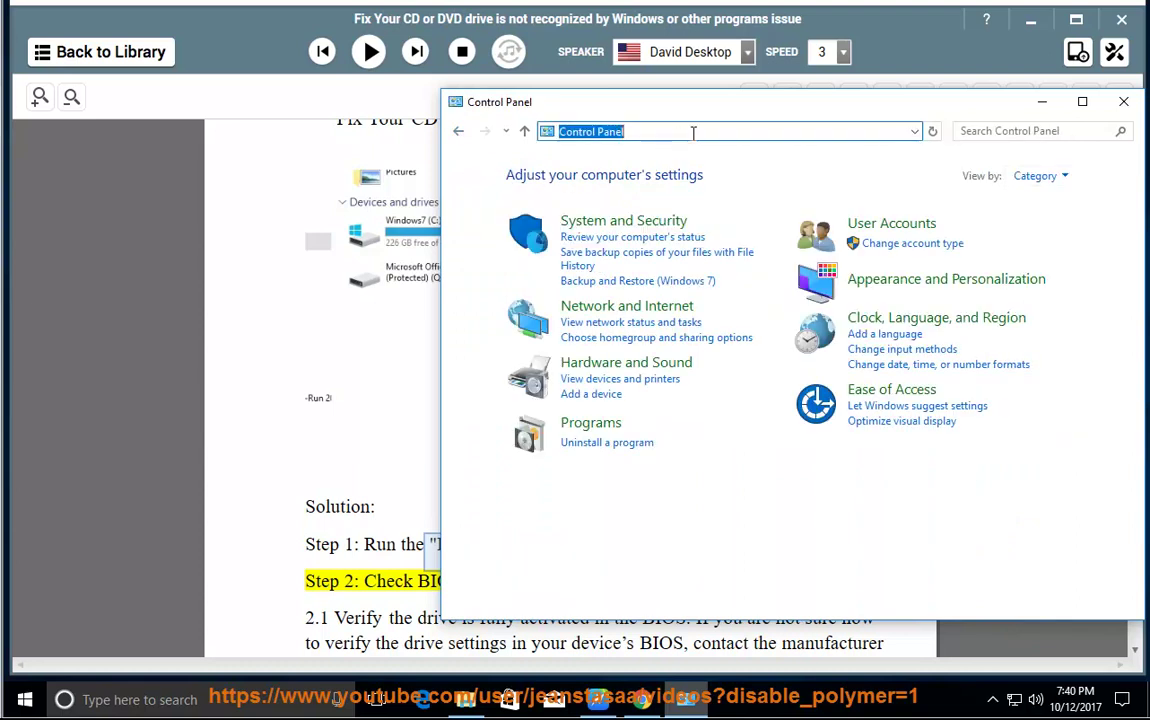
{"action": "left_click", "coordinate": [1013, 130]}
{"action": "type", "text": "TR"}
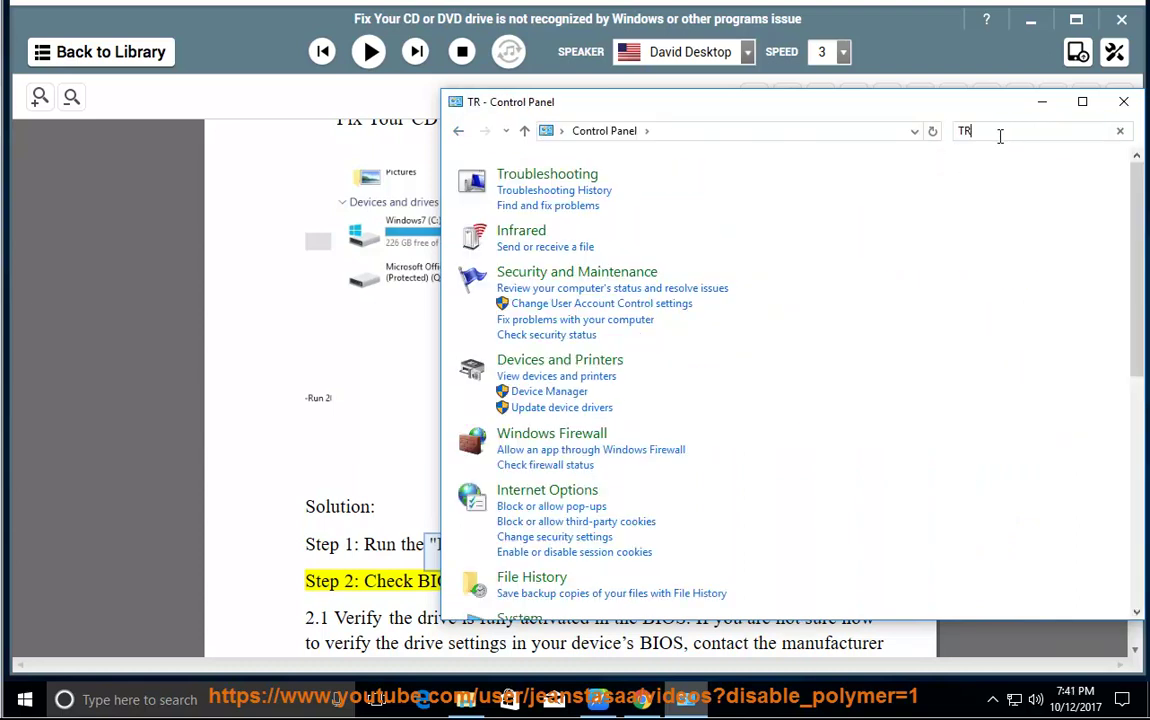
{"action": "left_click", "coordinate": [585, 178]}
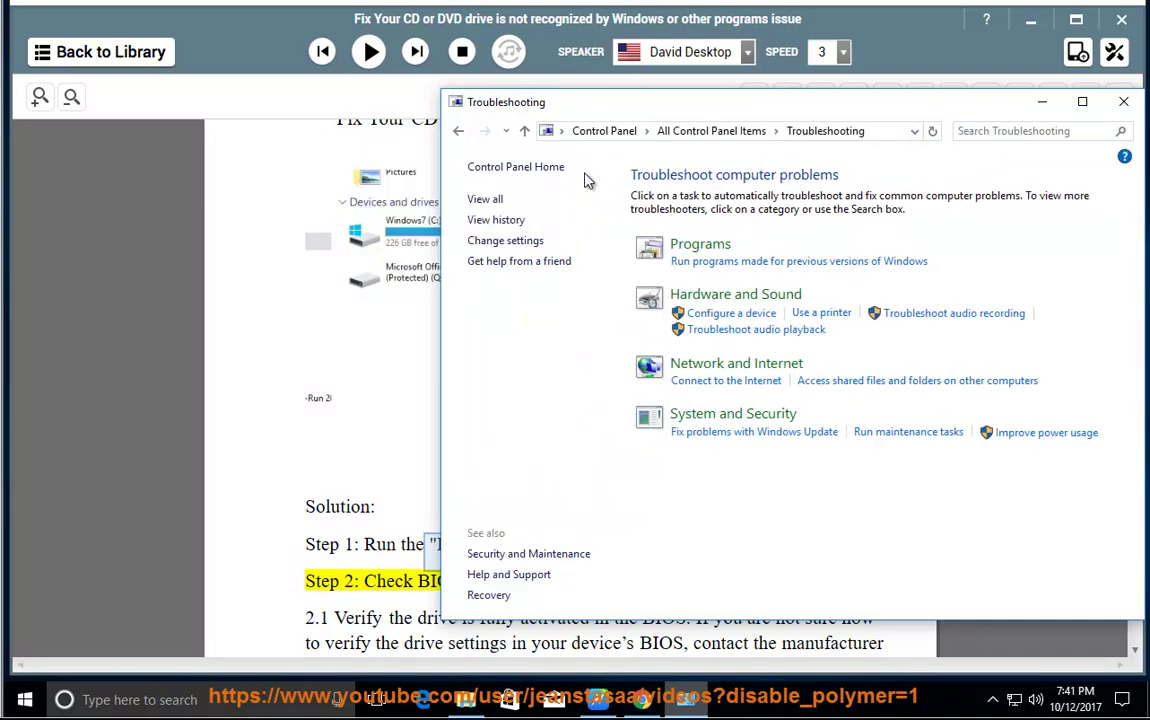
Run Hardware and Devices from the full troubleshooter list, close it and minimize the window.
{"action": "left_click", "coordinate": [493, 201]}
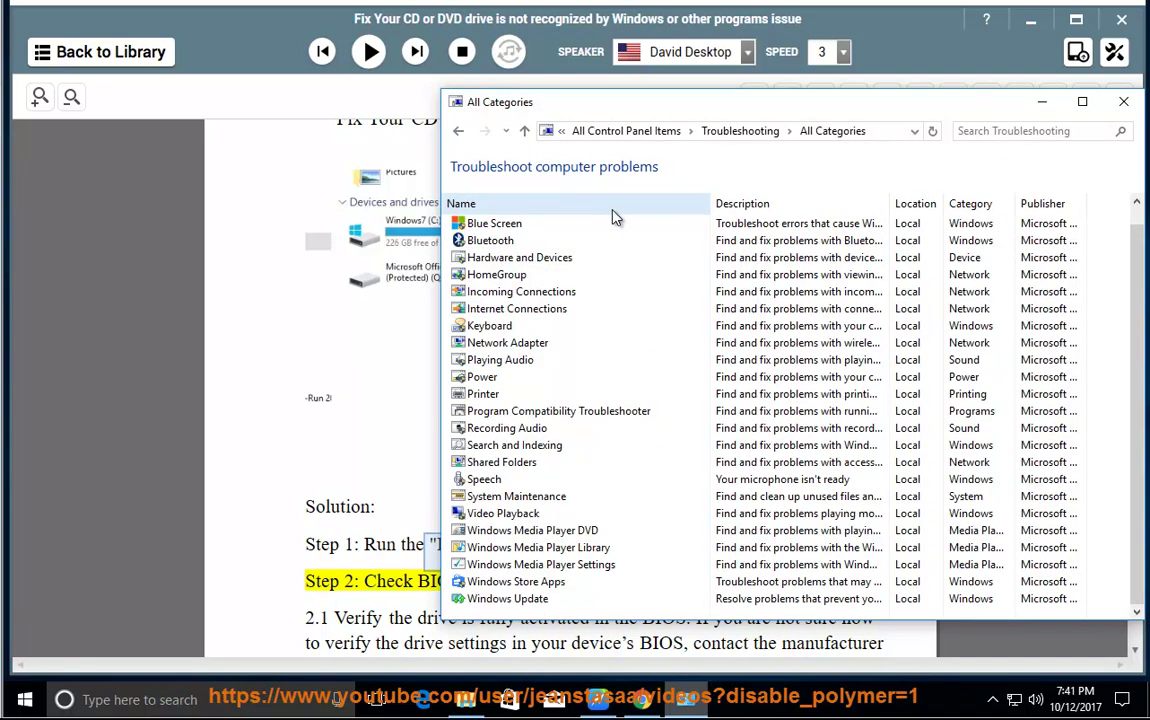
{"action": "double_click", "coordinate": [541, 258]}
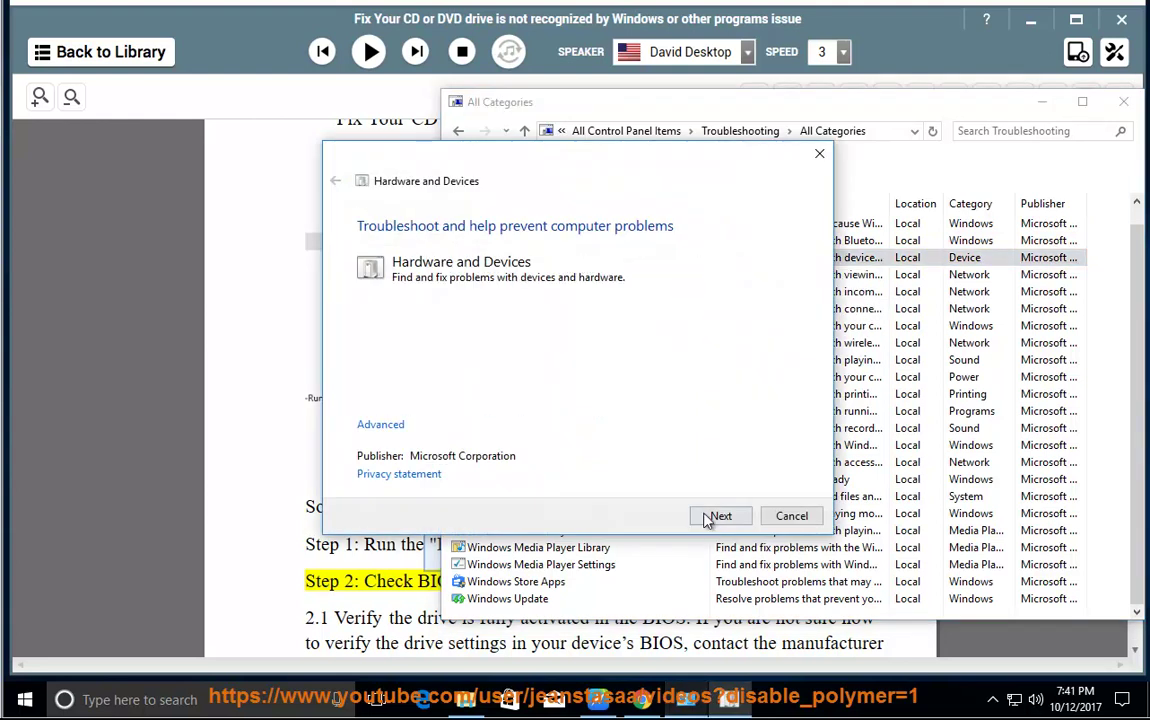
{"action": "left_click", "coordinate": [822, 156]}
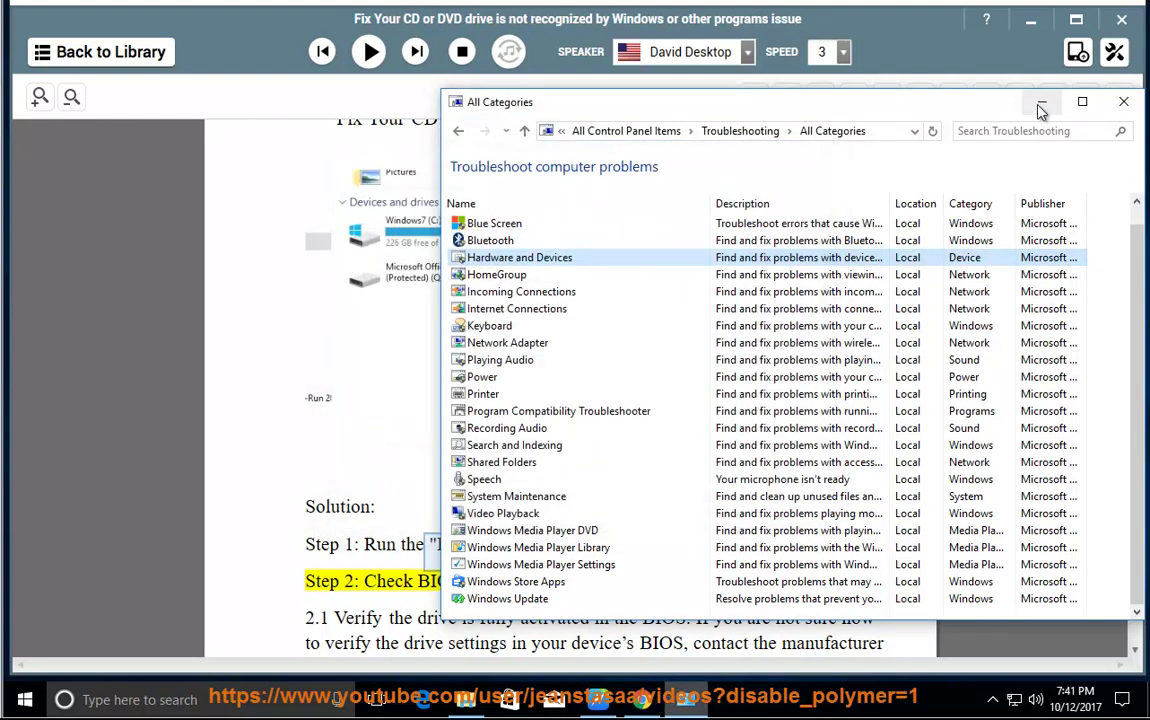
{"action": "left_click", "coordinate": [1040, 103]}
{"action": "left_click", "coordinate": [765, 563]}
Read the guide aloud through Step 3, pause, and select 'current CD driver in Device Manager'.
{"action": "left_click", "coordinate": [369, 51]}
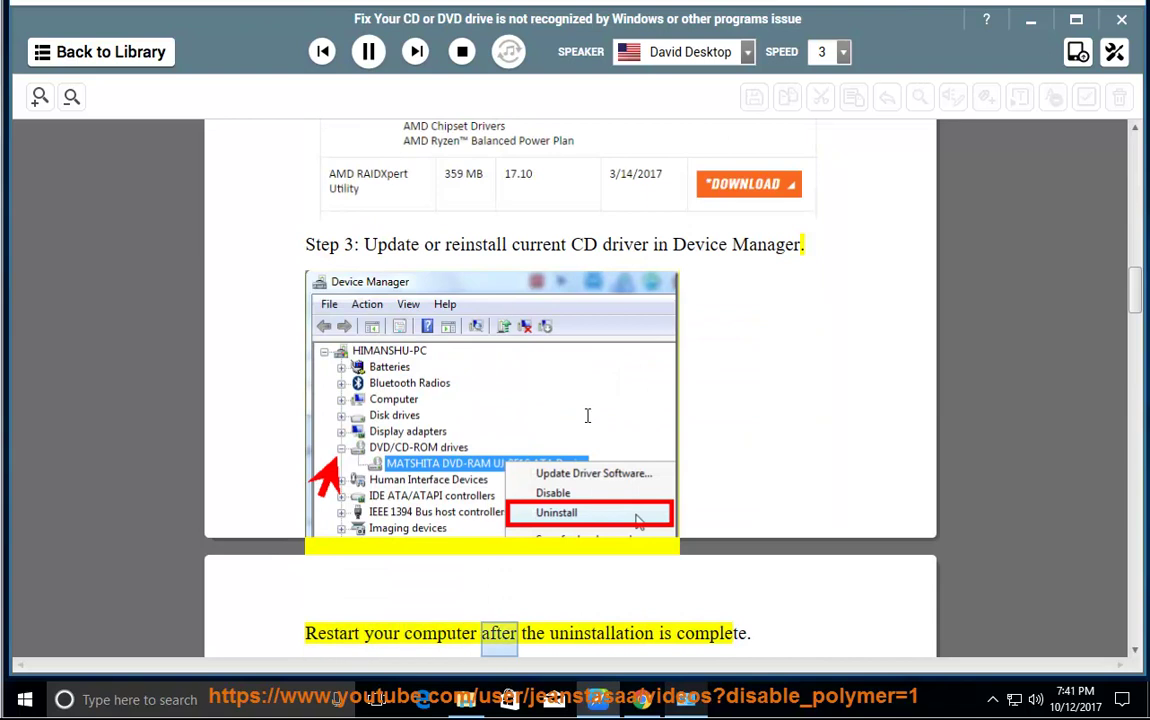
{"action": "left_click", "coordinate": [368, 51]}
{"action": "left_click_drag", "start_coordinate": [512, 210], "coordinate": [799, 203]}
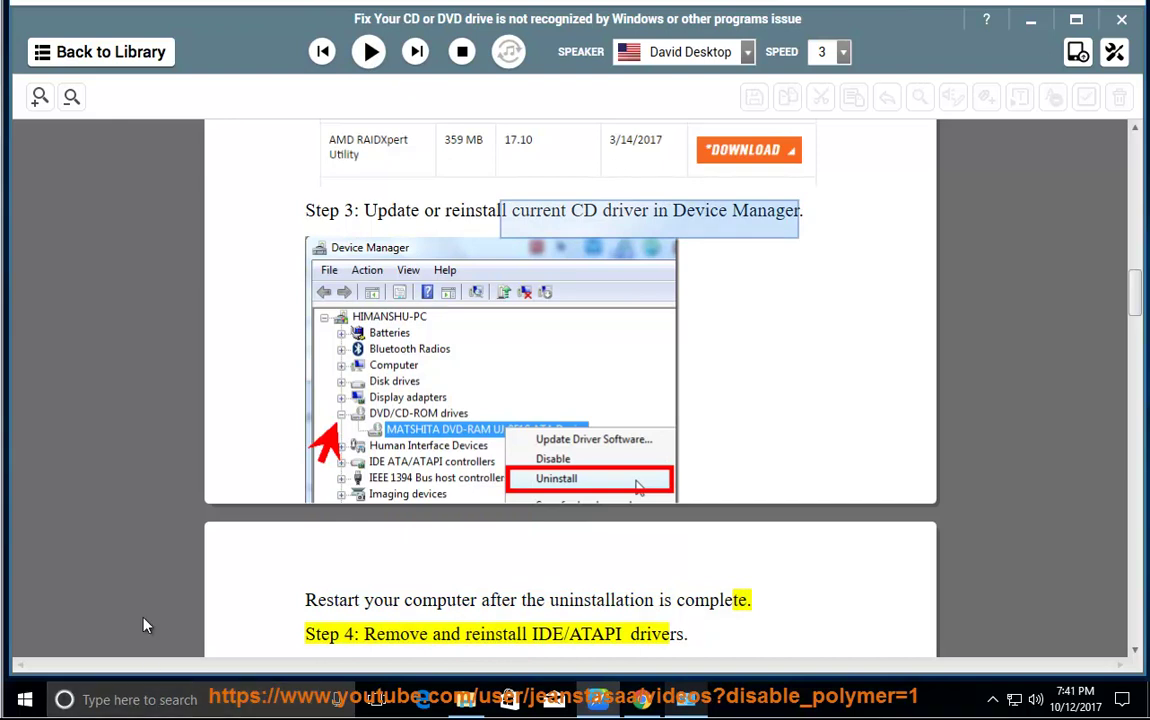
Open Computer Management from This PC's options and show Device Manager.
{"action": "left_click", "coordinate": [25, 699]}
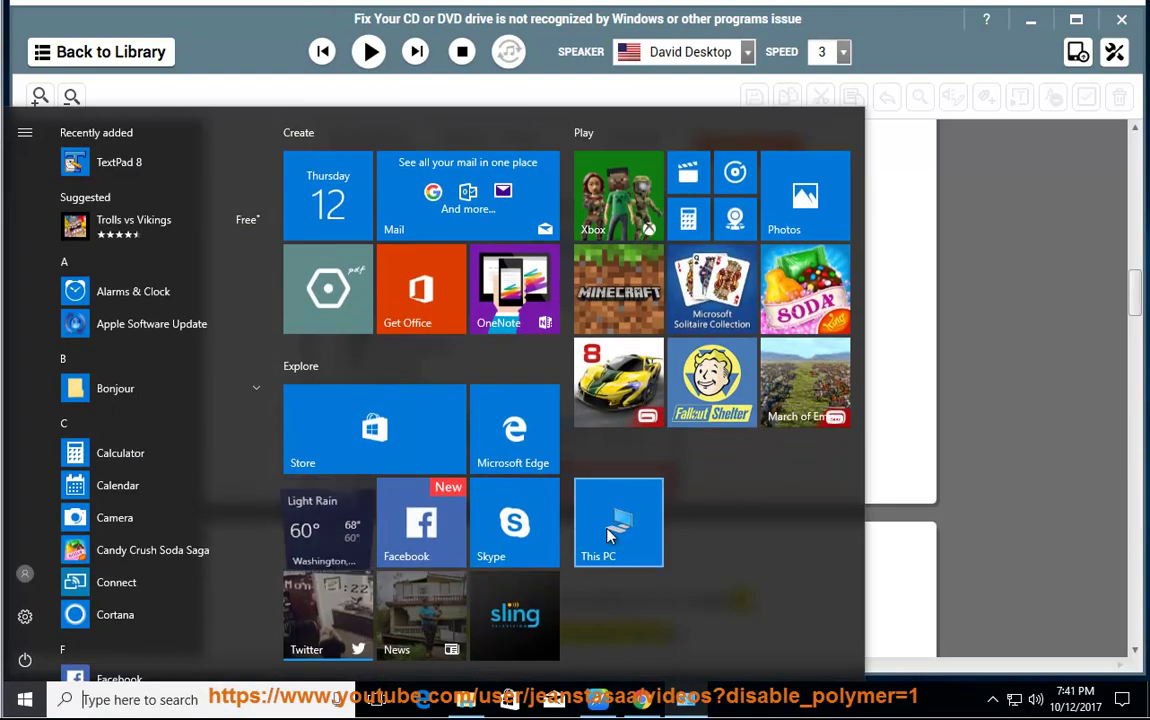
{"action": "right_click", "coordinate": [628, 516]}
{"action": "mouse_move", "coordinate": [654, 596]}
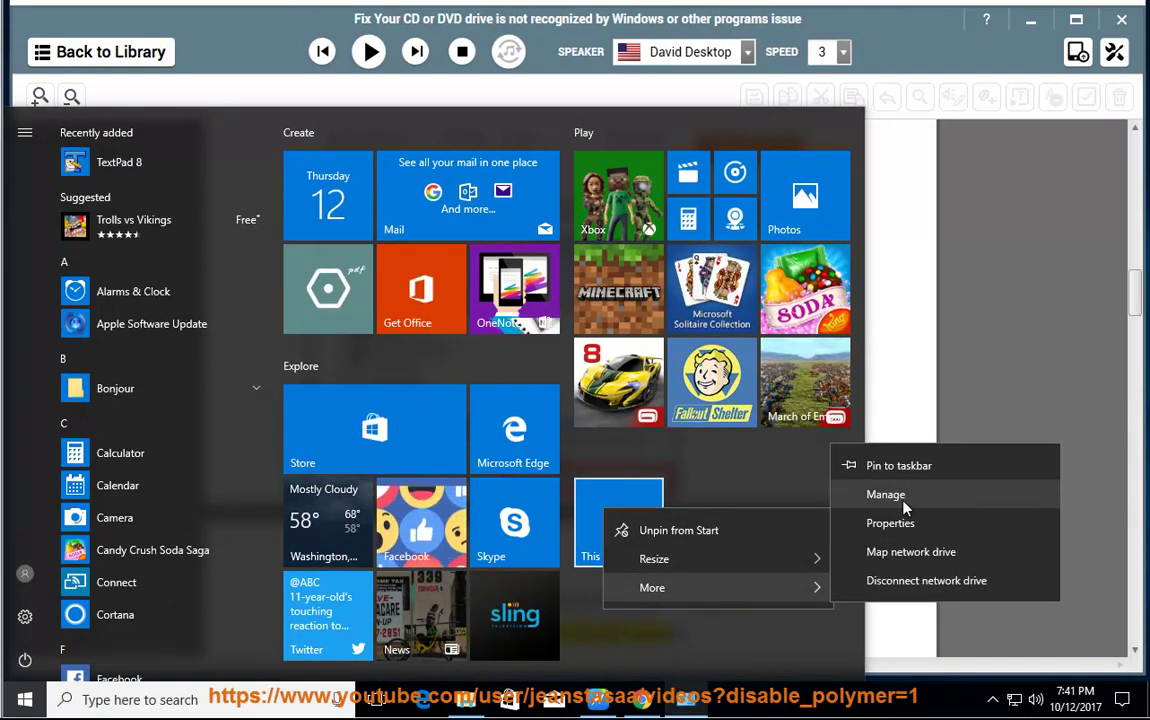
{"action": "left_click", "coordinate": [904, 506]}
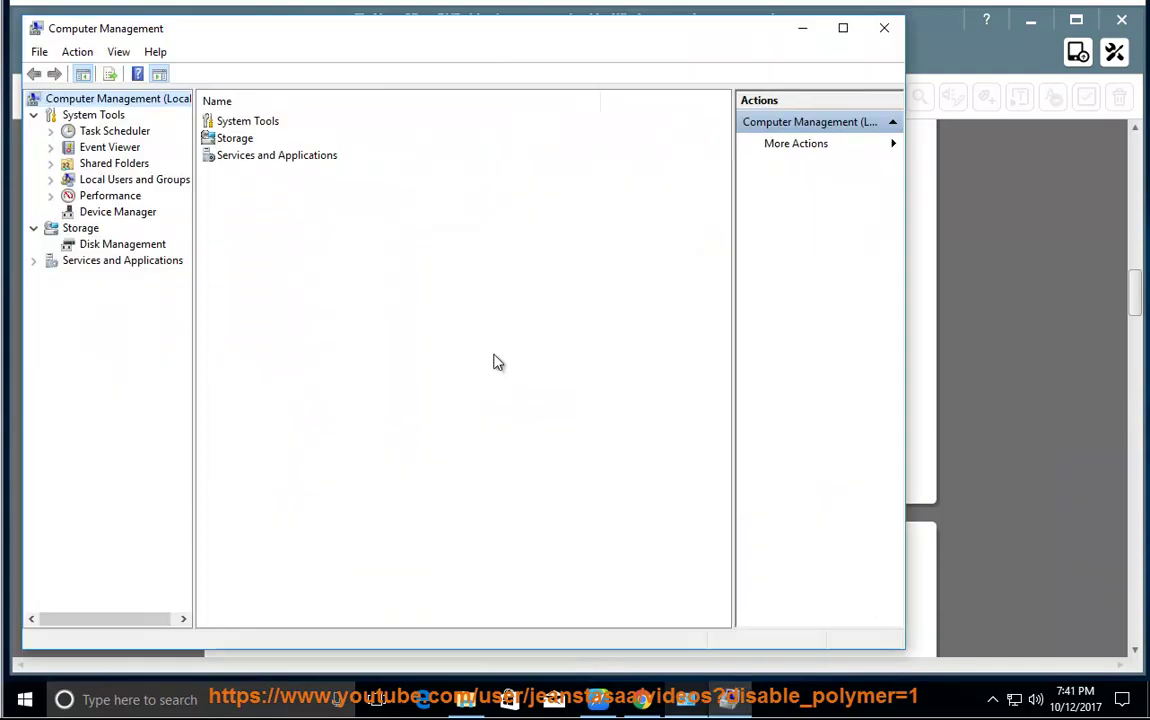
{"action": "left_click", "coordinate": [125, 212]}
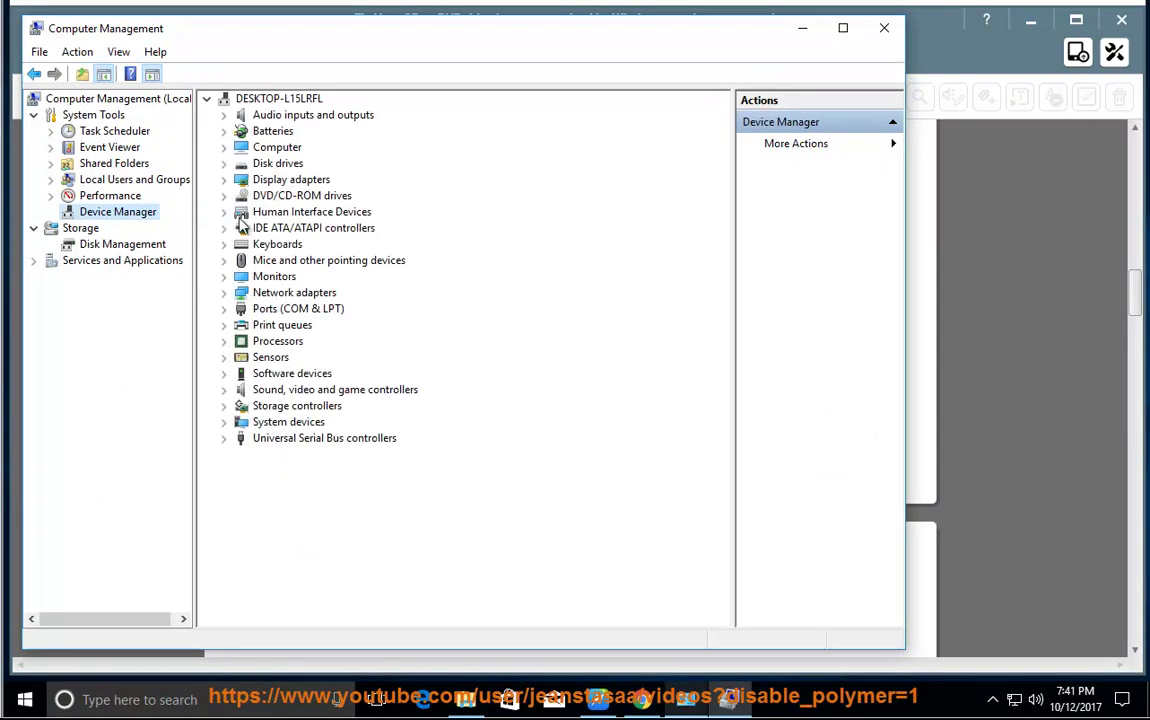
Expand DVD/CD-ROM drives and check the actions for the NECVMWar VMware SATA CD01 drive.
{"action": "left_click", "coordinate": [223, 195]}
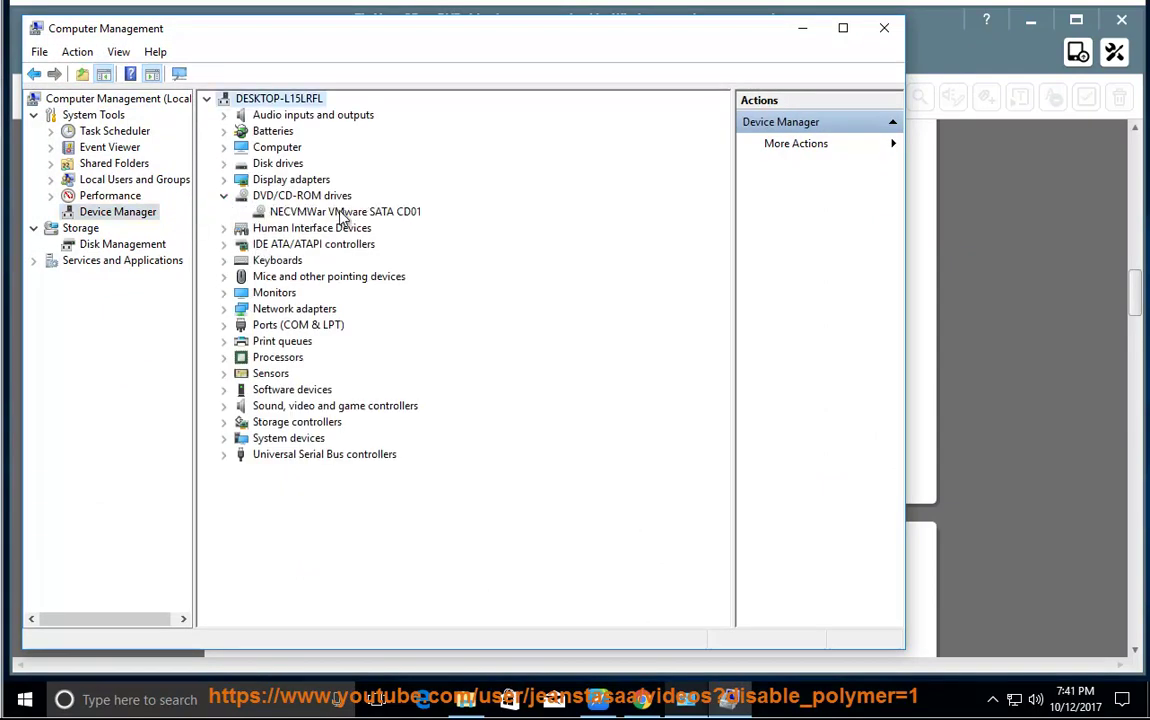
{"action": "left_click", "coordinate": [335, 212]}
{"action": "right_click", "coordinate": [348, 214]}
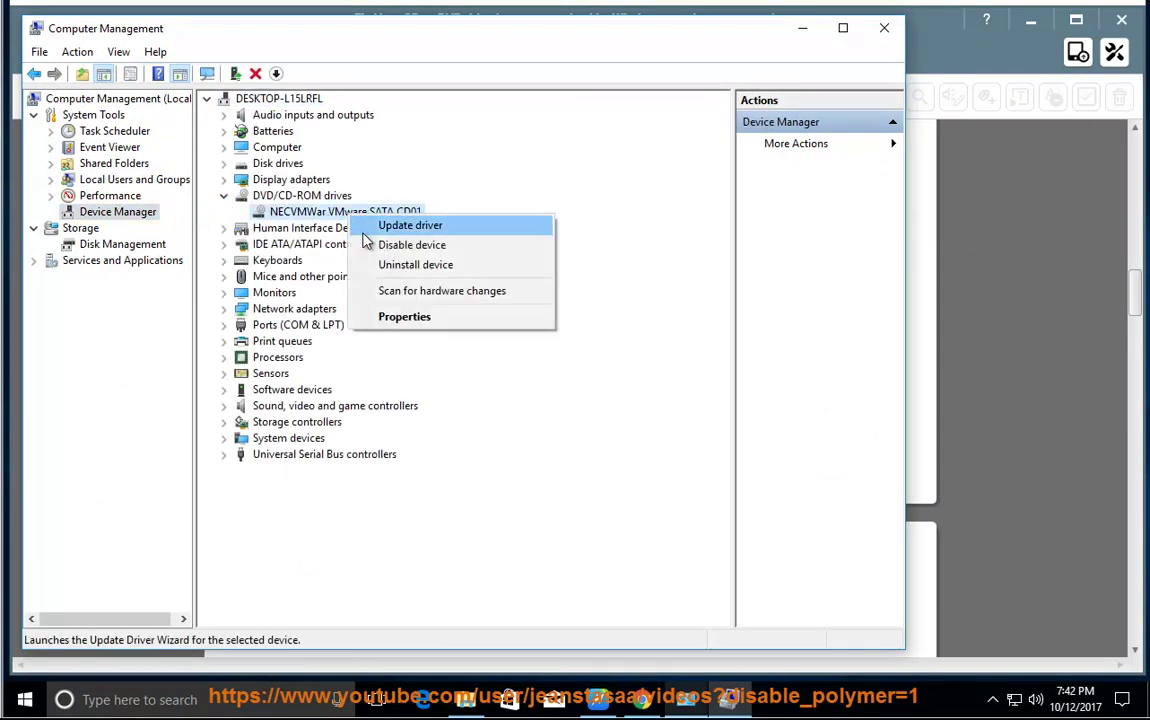
{"action": "left_click", "coordinate": [988, 343]}
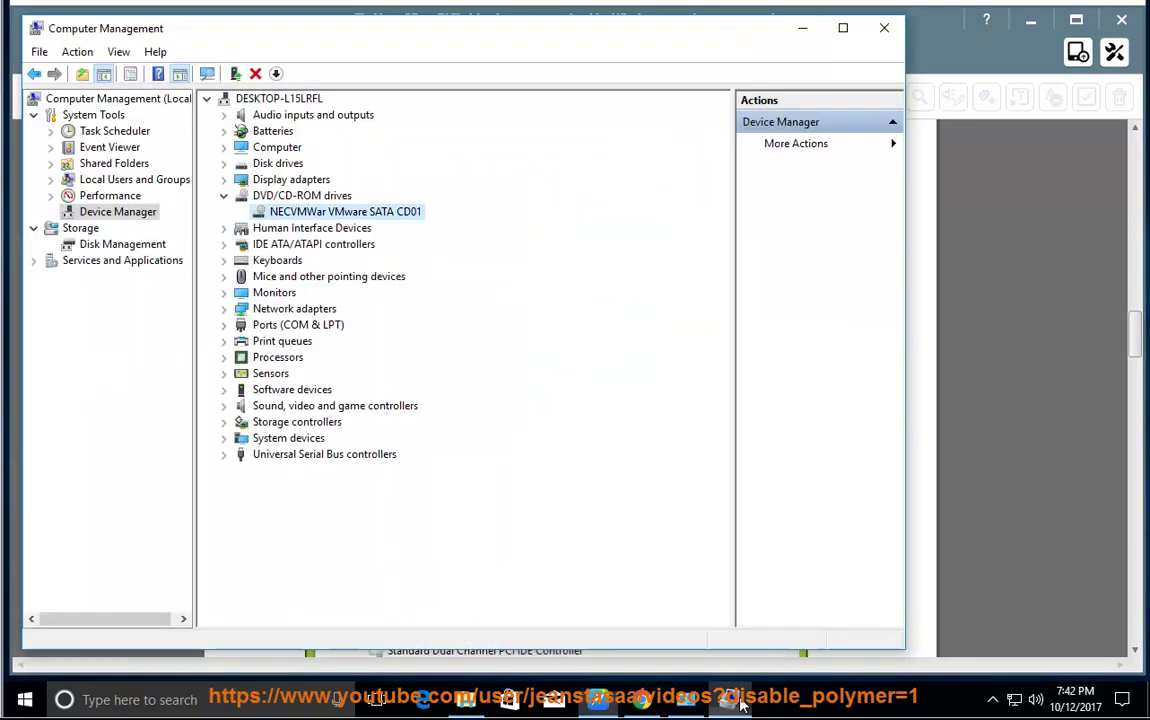
Review ATA Channel 0/1 and the IDE and SATA AHCI controllers, then minimize.
{"action": "left_click", "coordinate": [223, 244]}
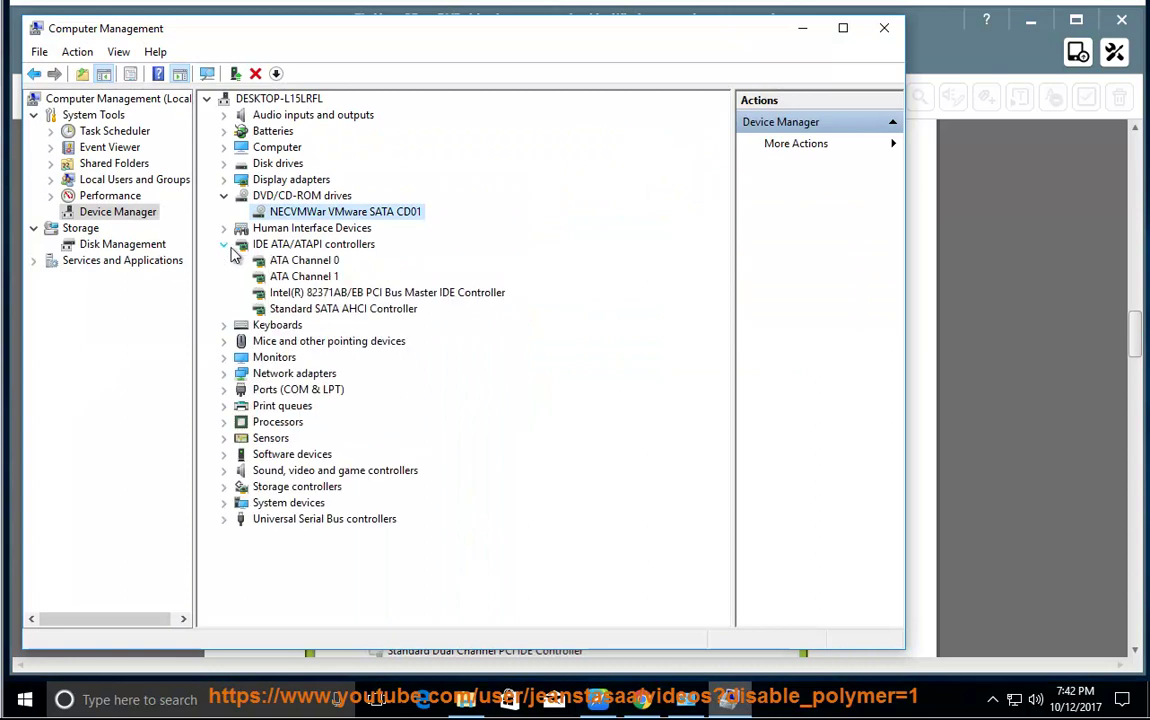
{"action": "right_click", "coordinate": [306, 264]}
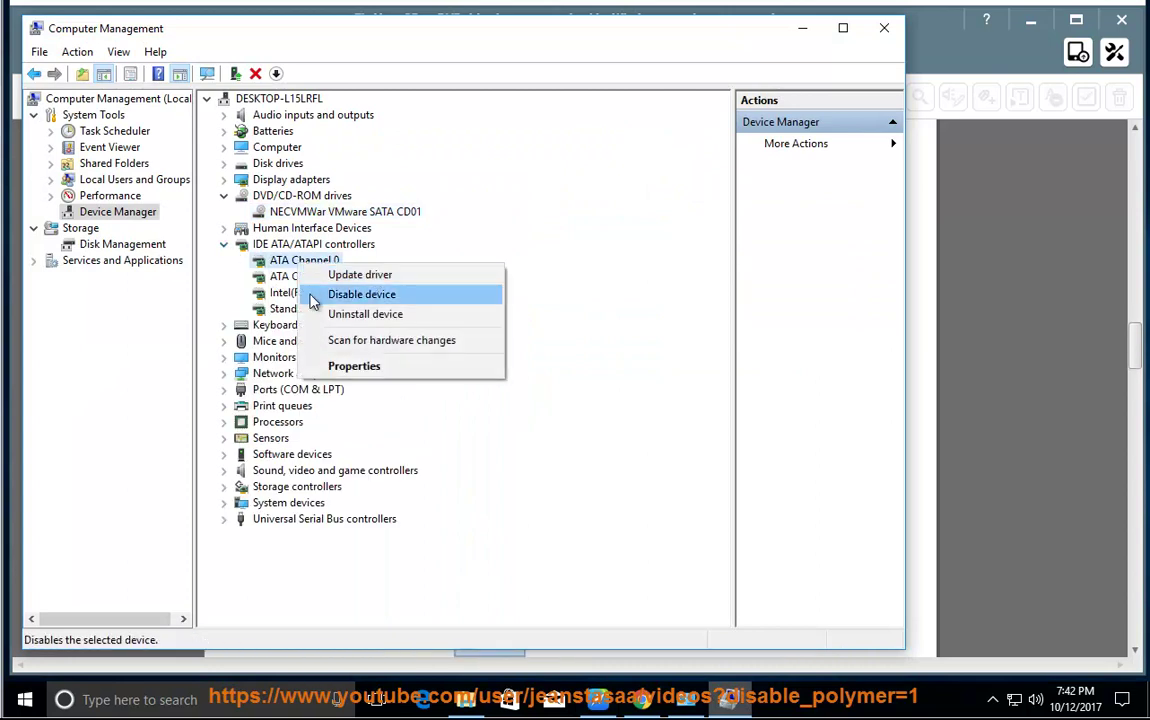
{"action": "left_click", "coordinate": [304, 280]}
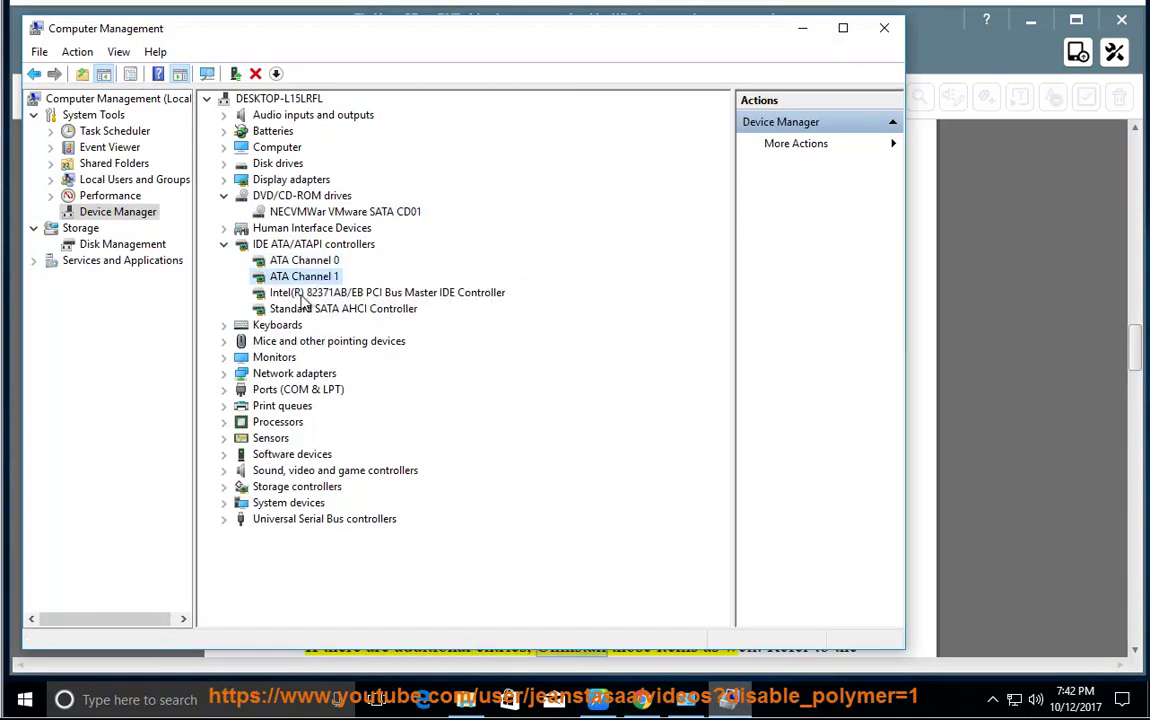
{"action": "left_click", "coordinate": [301, 295]}
{"action": "left_click", "coordinate": [292, 308]}
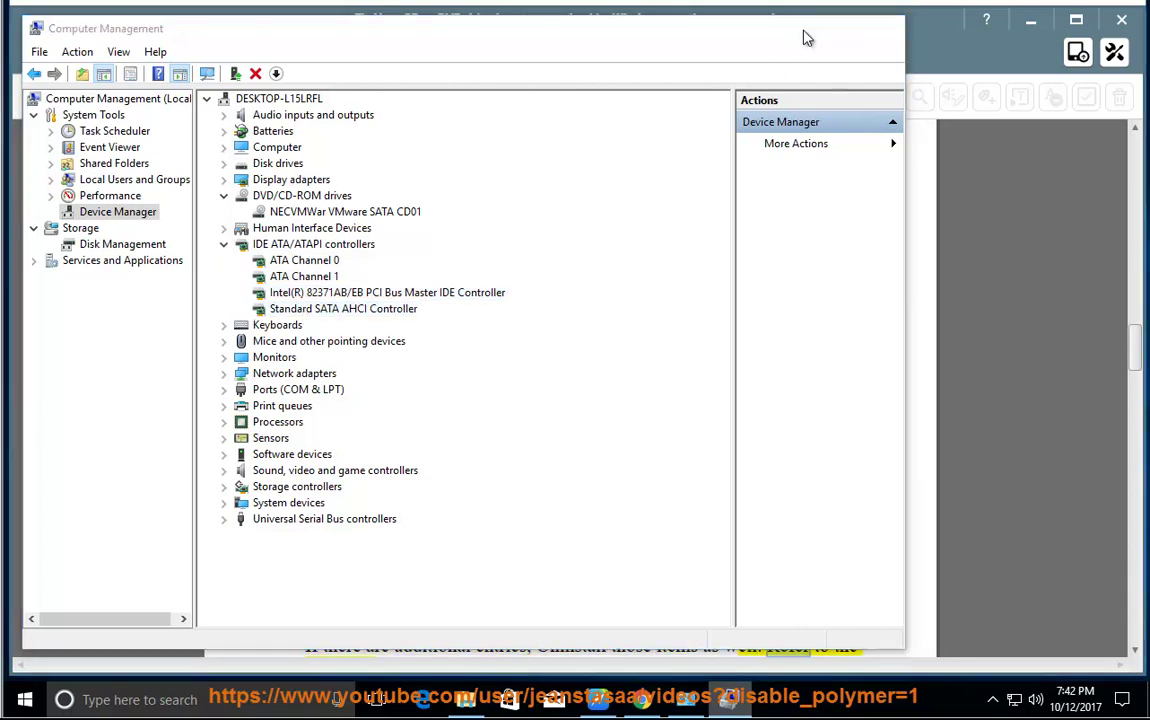
{"action": "left_click", "coordinate": [805, 35]}
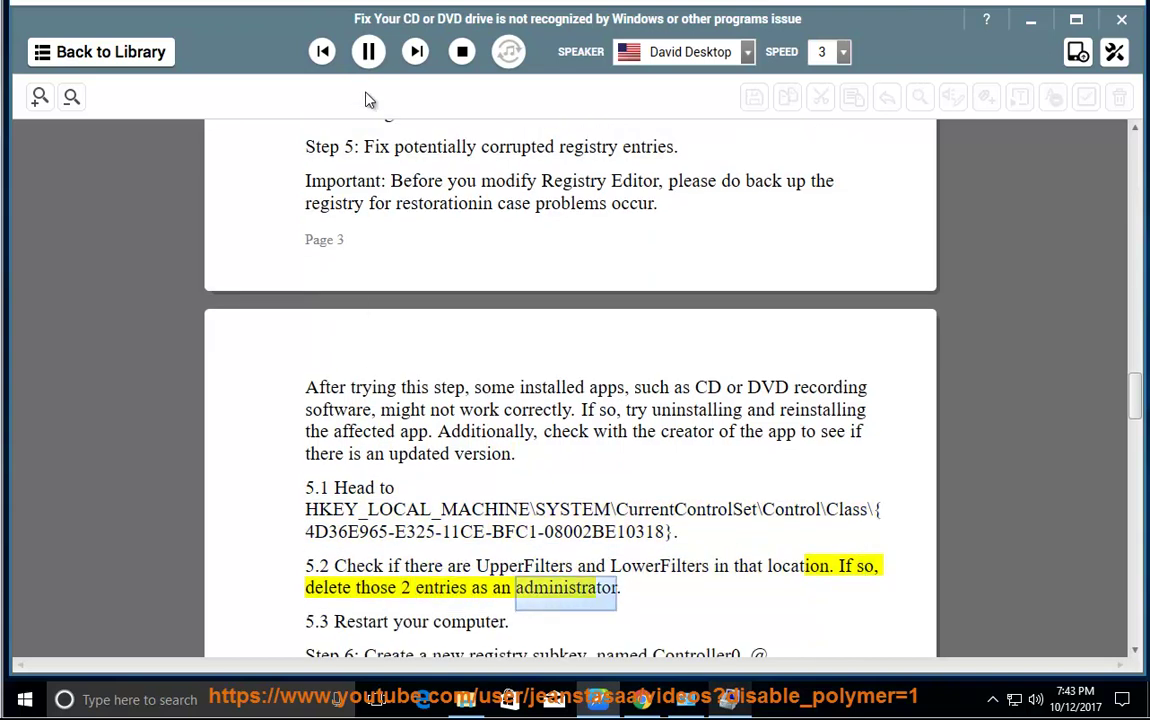
Pause after Step 5 and select the HKEY_LOCAL_MACHINE...{4D36E965-E325-11CE-BFC1-08002BE10318} class path.
{"action": "left_click", "coordinate": [368, 51]}
{"action": "left_click_drag", "start_coordinate": [669, 531], "coordinate": [308, 512]}
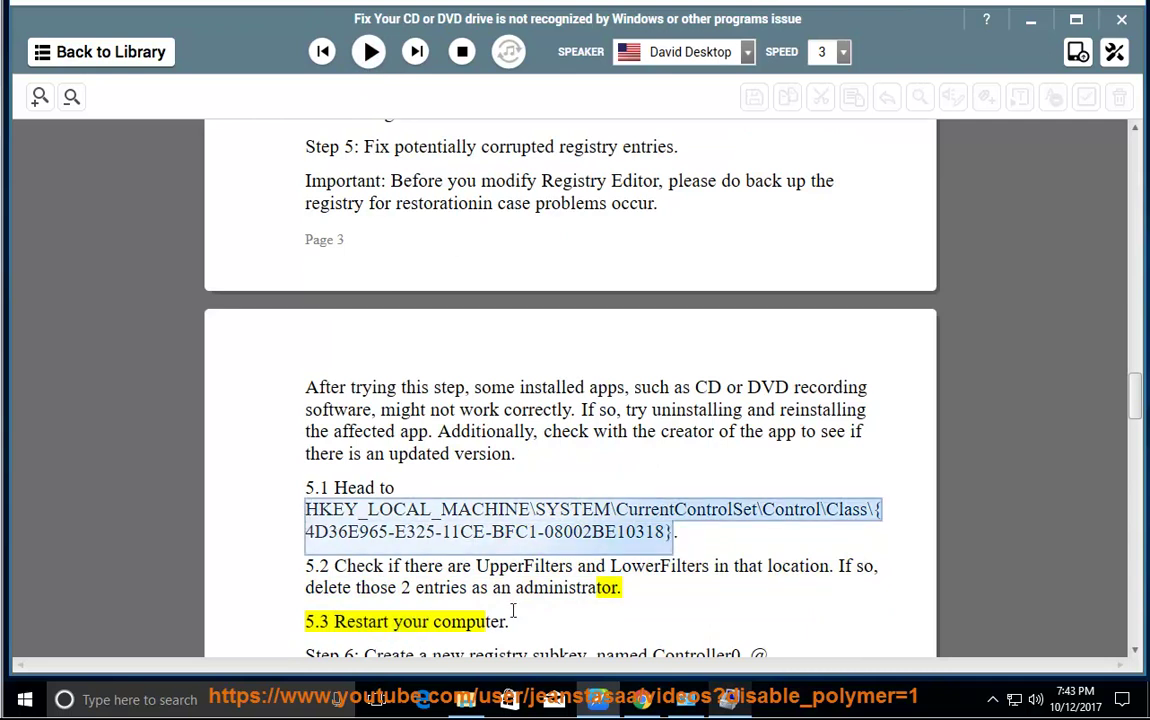
Launch Registry Editor from Run, approve it, and collapse the tree to the top-level keys.
{"action": "key", "text": "super+r"}
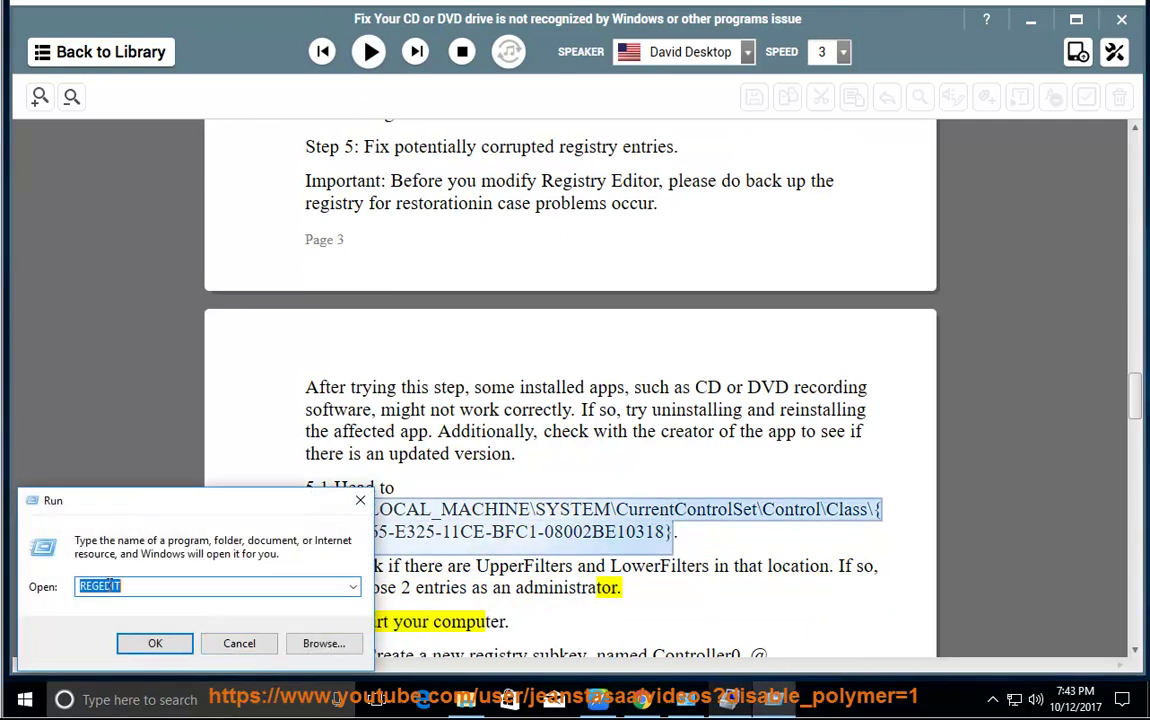
{"action": "left_click", "coordinate": [152, 643]}
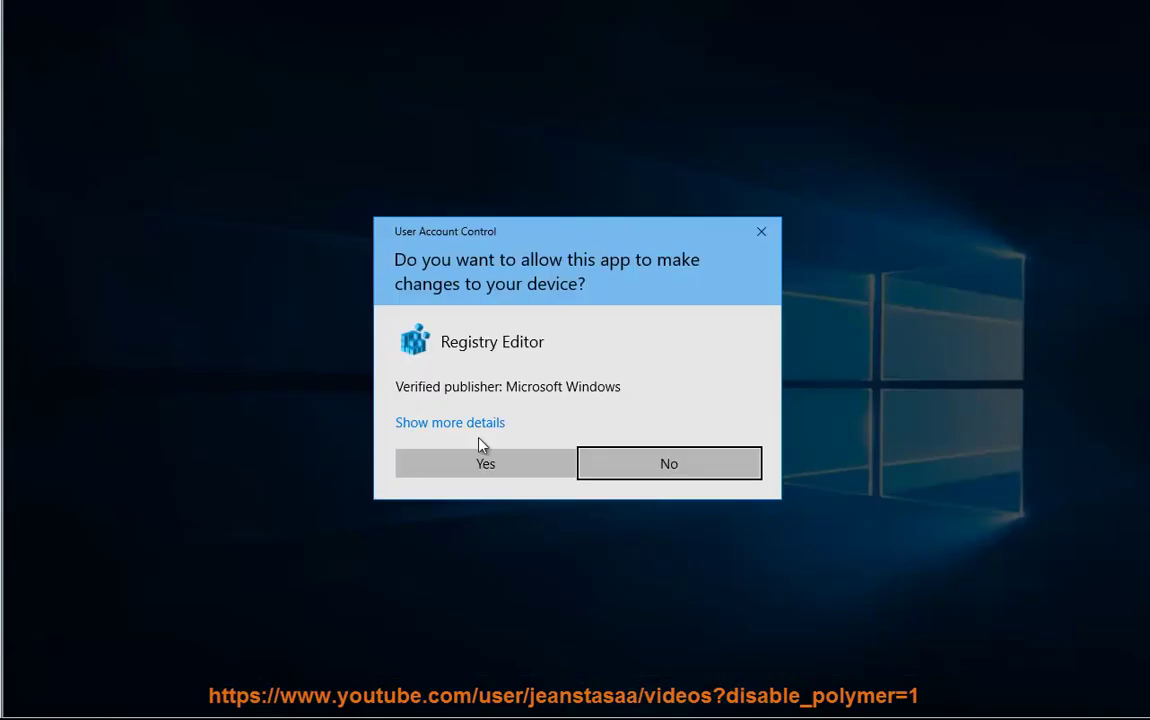
{"action": "left_click", "coordinate": [465, 470]}
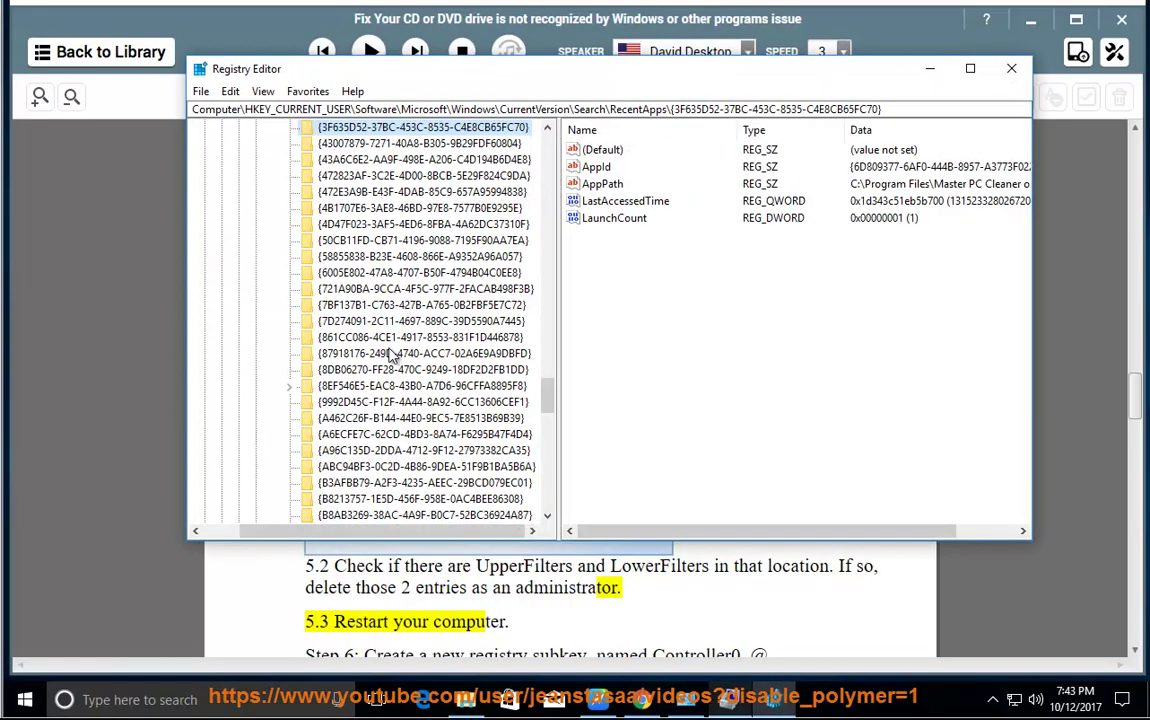
{"action": "left_click_drag", "start_coordinate": [240, 531], "coordinate": [215, 531]}
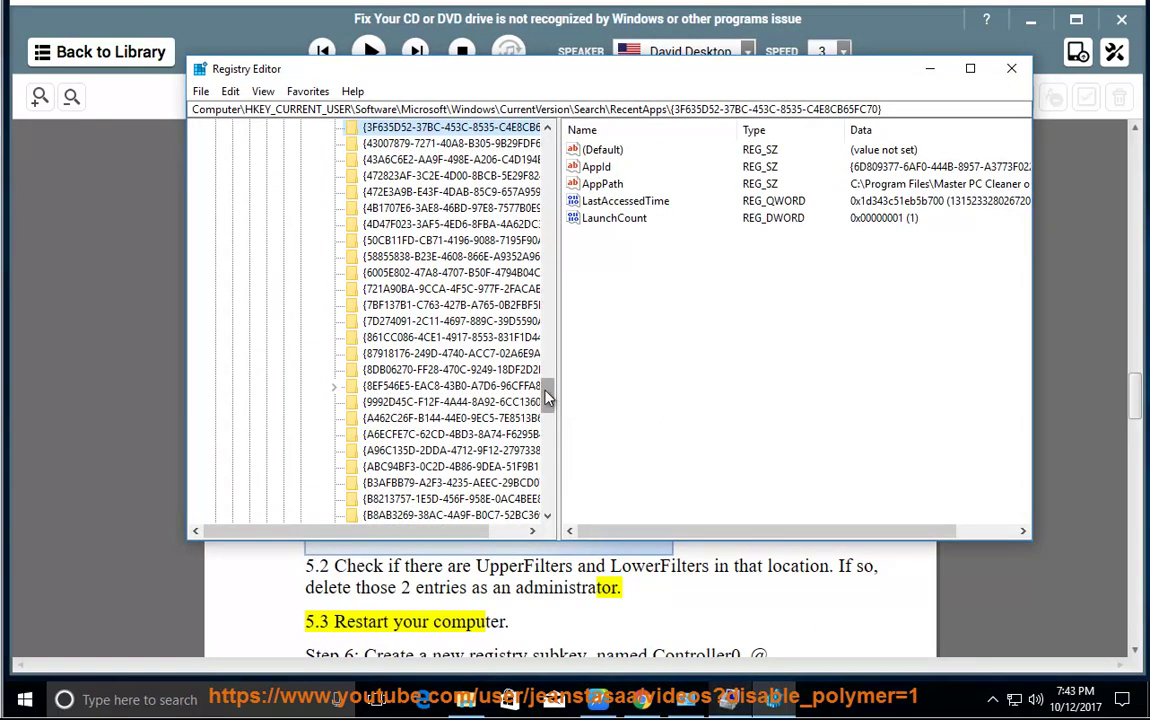
{"action": "scroll", "coordinate": [548, 398], "scroll_direction": "up", "scroll_amount": 15}
{"action": "left_click", "coordinate": [214, 159]}
{"action": "left_click_drag", "start_coordinate": [397, 83], "coordinate": [424, 30]}
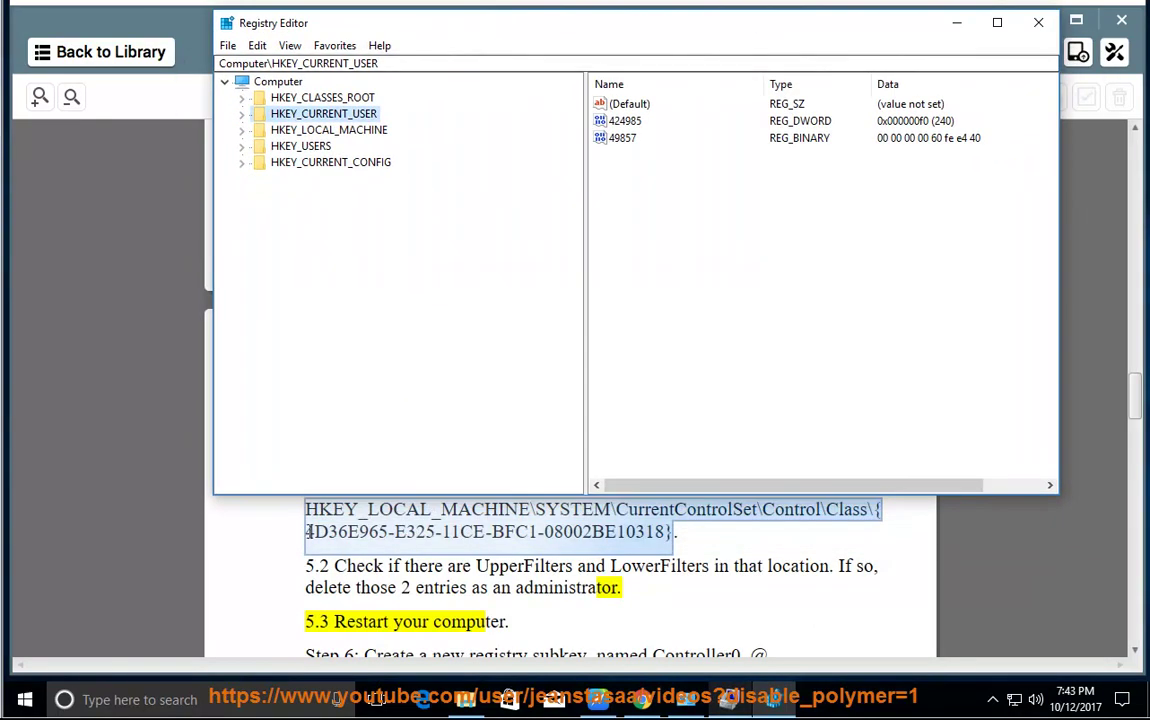
Expand HKEY_LOCAL_MACHINE > SYSTEM > CurrentControlSet > Control down to the Class key.
{"action": "left_click", "coordinate": [341, 131]}
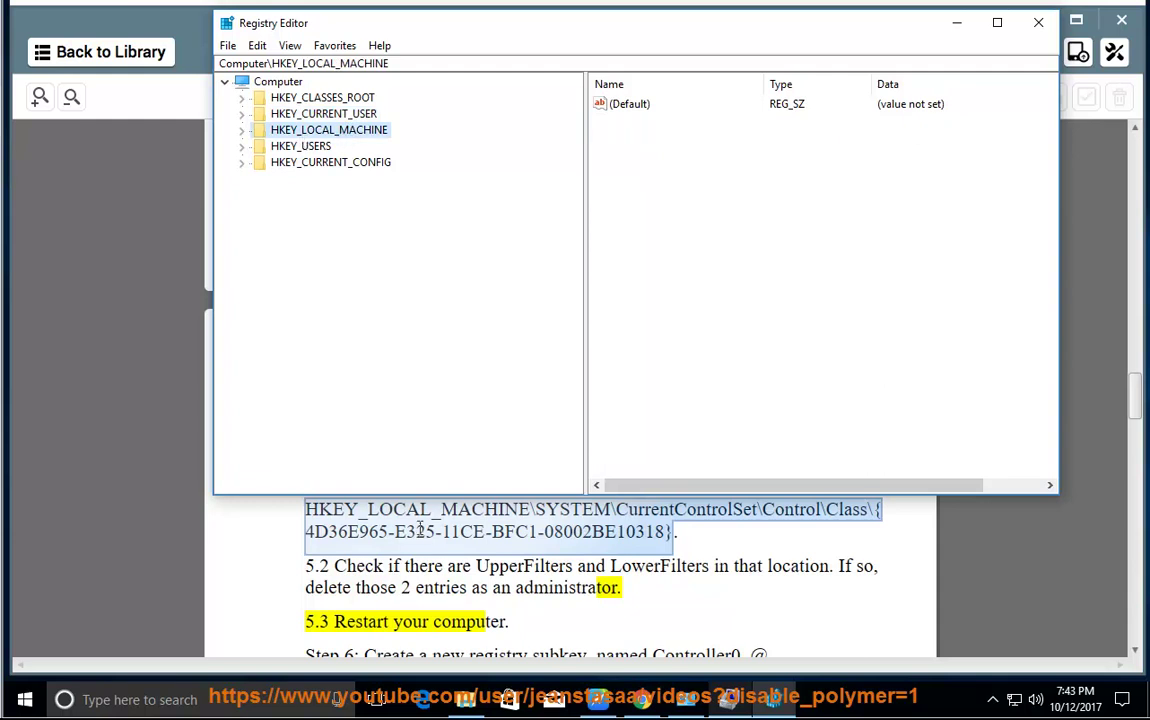
{"action": "left_click", "coordinate": [241, 130]}
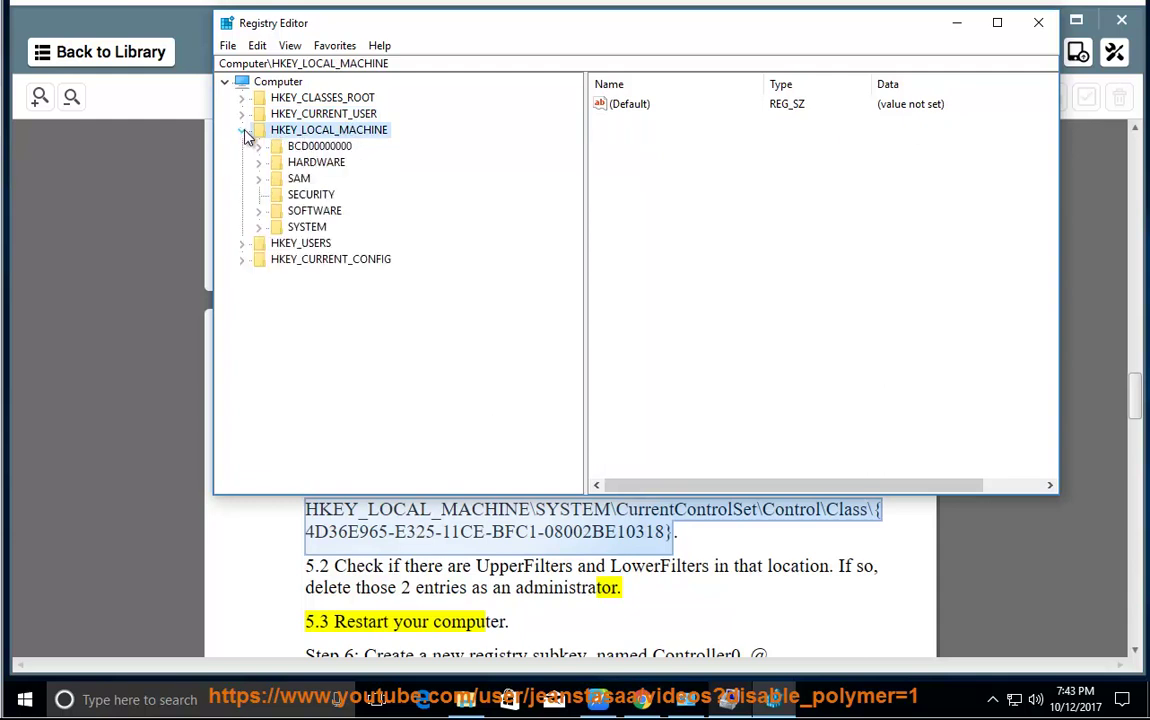
{"action": "left_click", "coordinate": [310, 228]}
{"action": "left_click", "coordinate": [260, 228]}
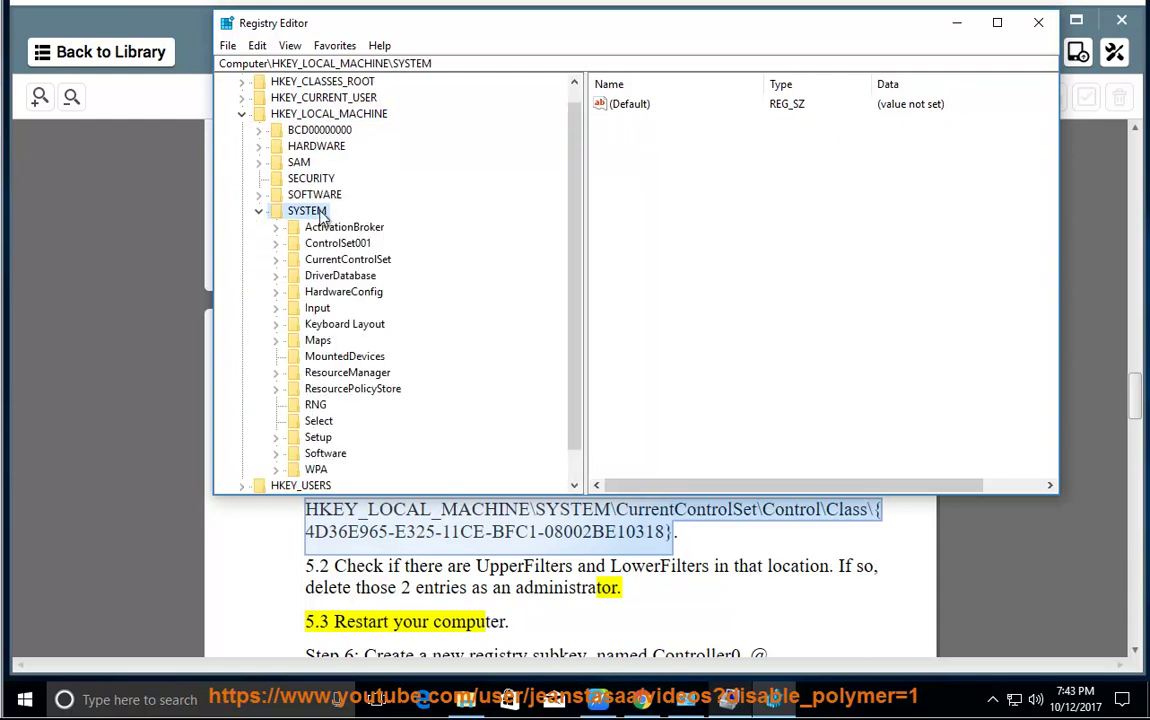
{"action": "left_click", "coordinate": [345, 260]}
{"action": "left_click", "coordinate": [277, 260]}
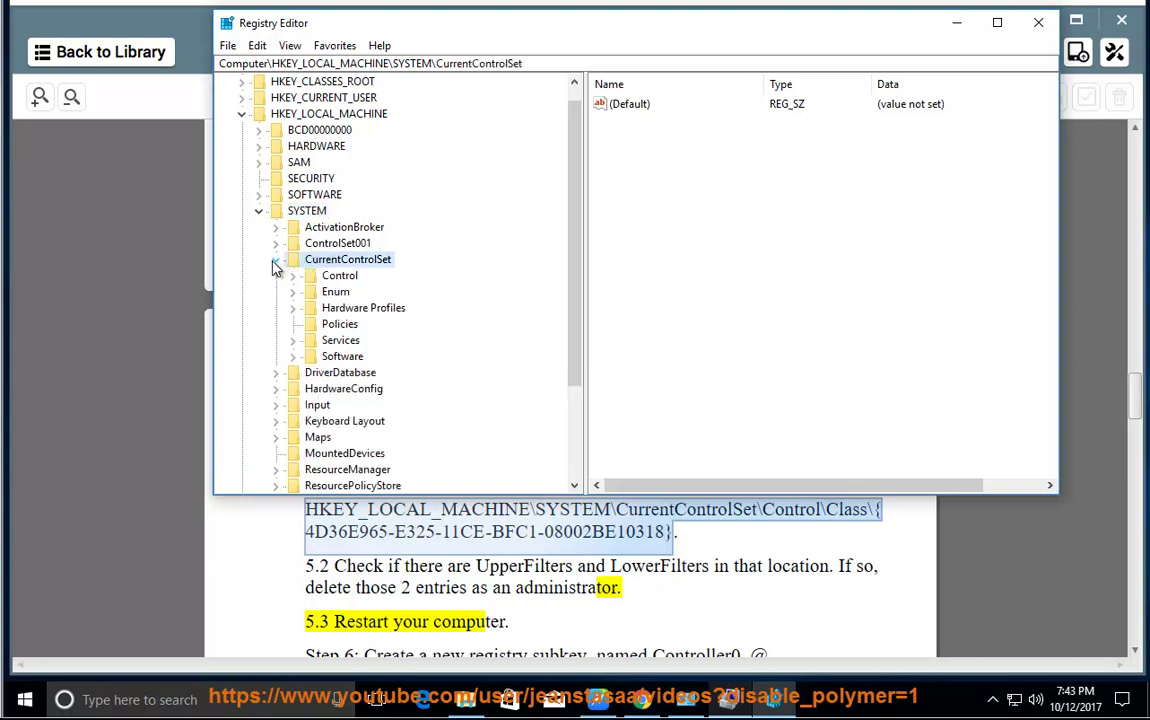
{"action": "left_click", "coordinate": [316, 276]}
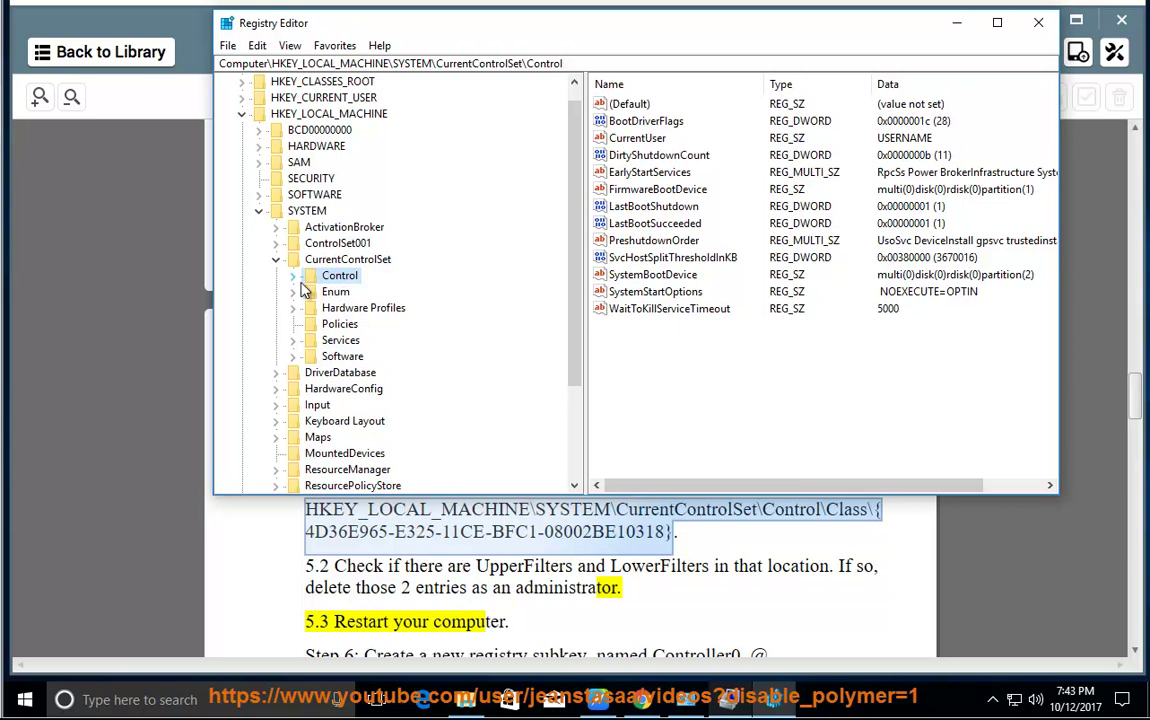
{"action": "left_click", "coordinate": [296, 277]}
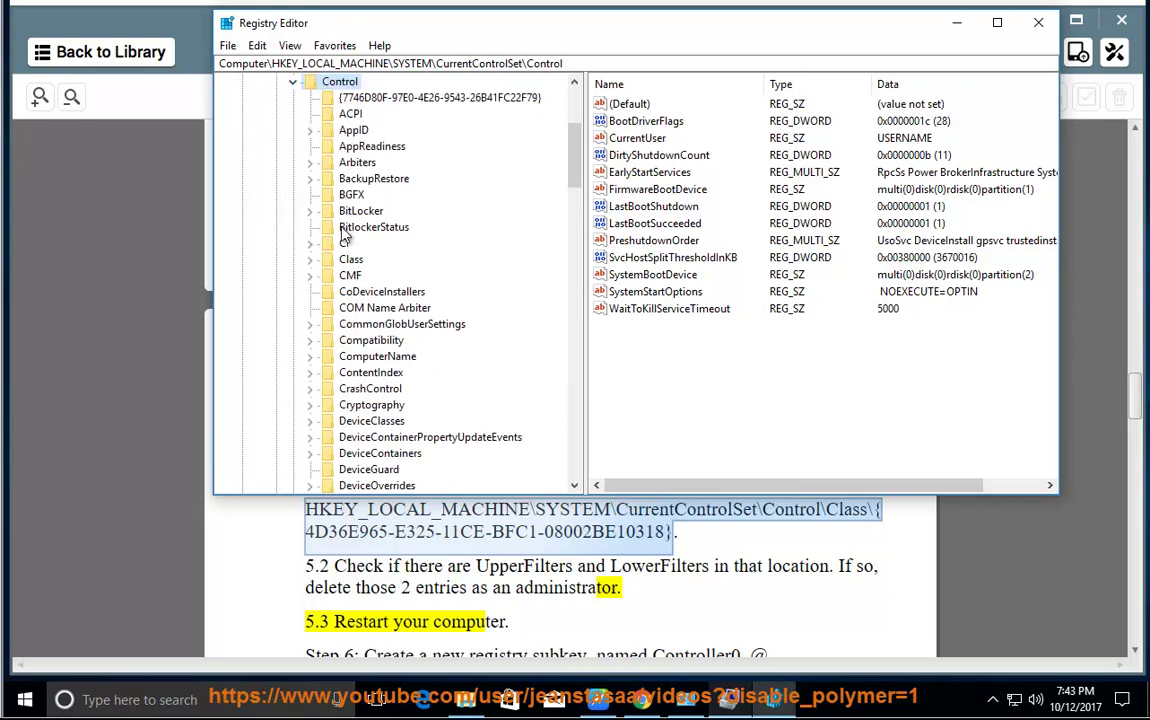
{"action": "left_click", "coordinate": [349, 260]}
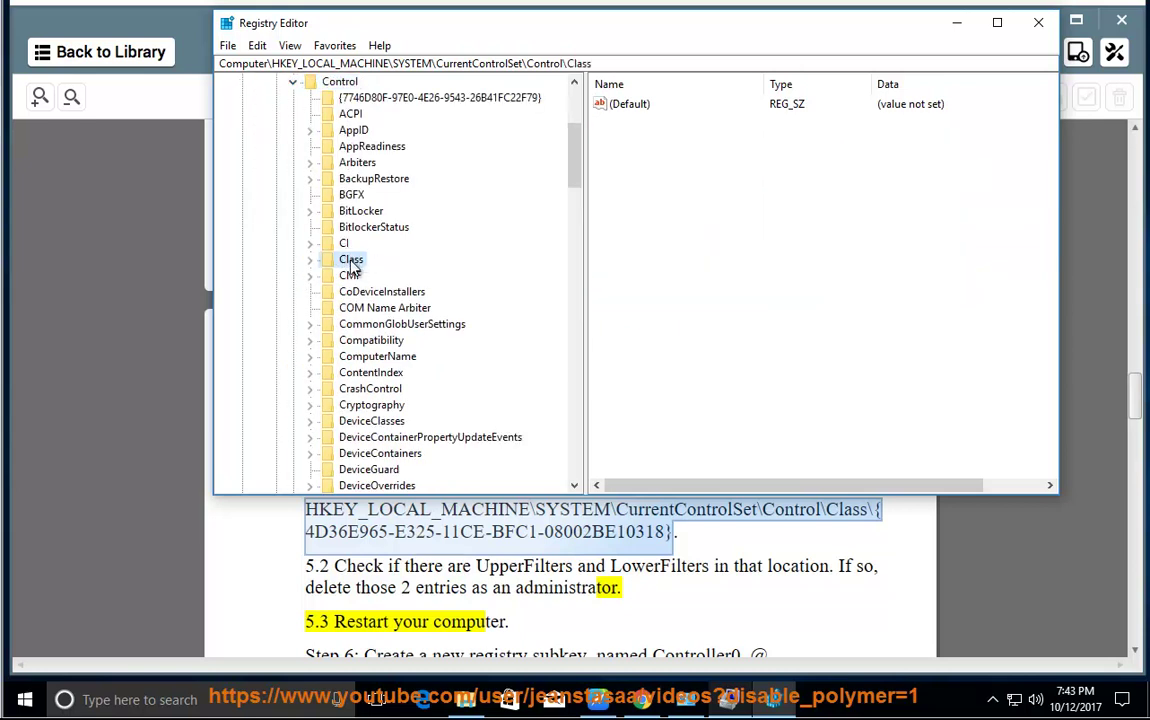
{"action": "left_click", "coordinate": [314, 263]}
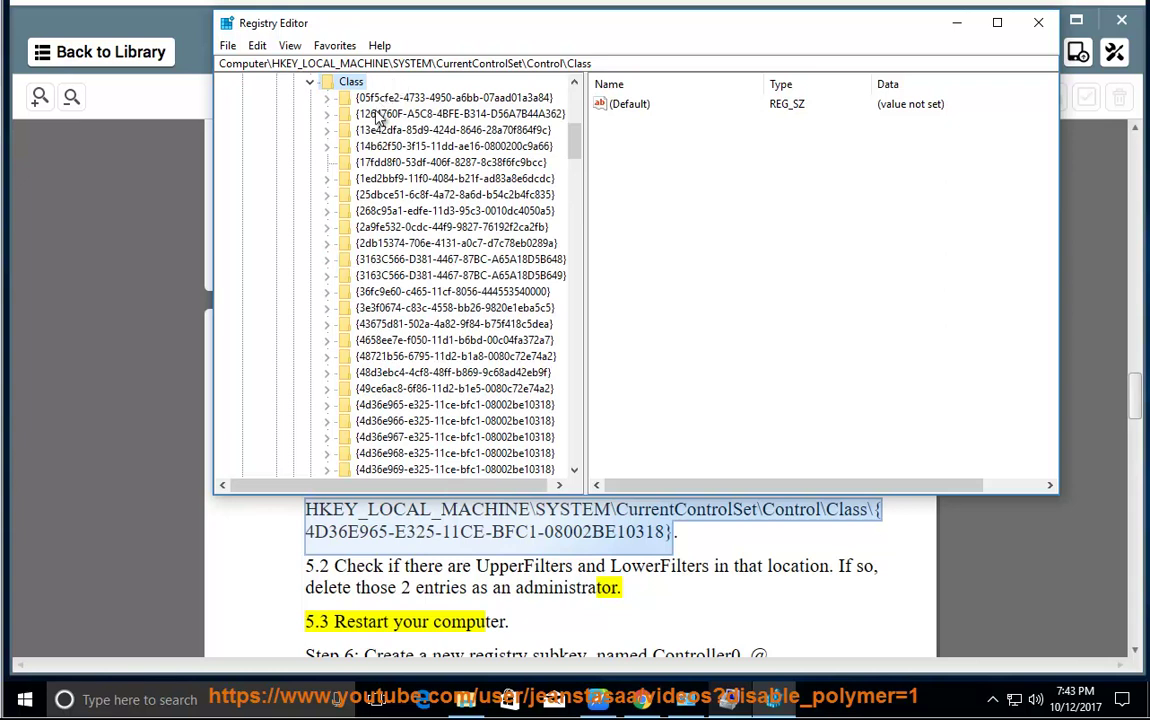
Inspect the CDROM class key {4d36e965-e325-11ce-bfc1-08002be10318} and its LowerFilters value.
{"action": "left_click", "coordinate": [377, 424]}
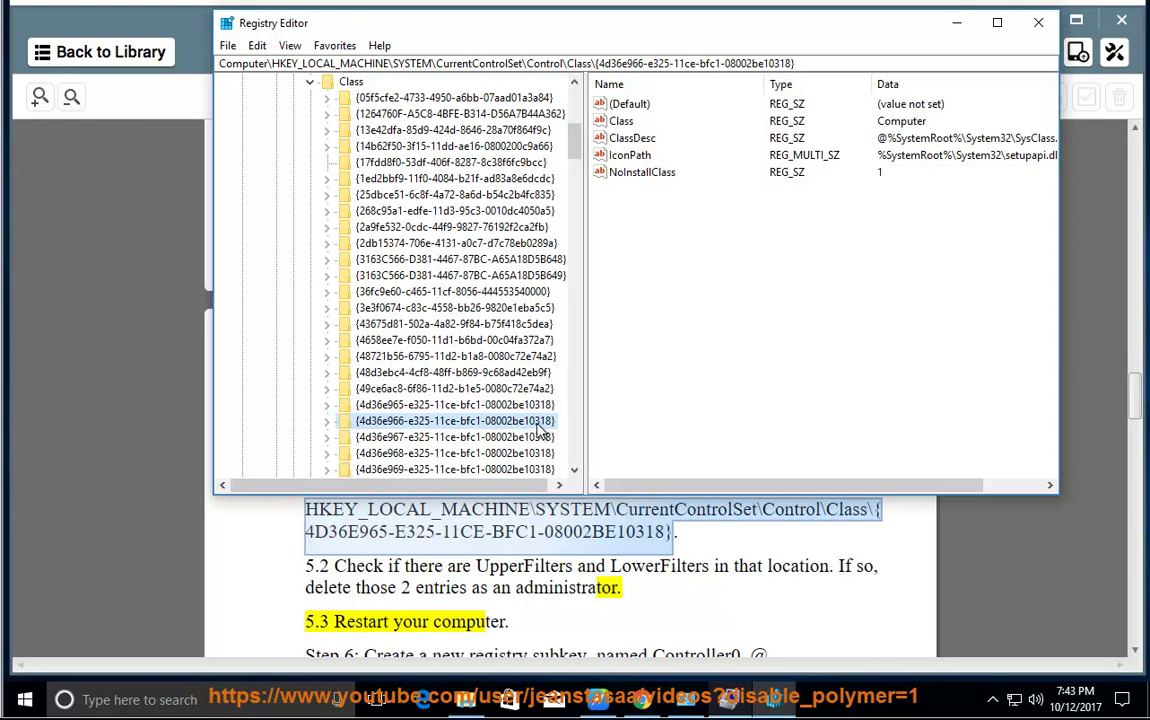
{"action": "scroll", "coordinate": [533, 432], "scroll_direction": "down", "scroll_amount": 2}
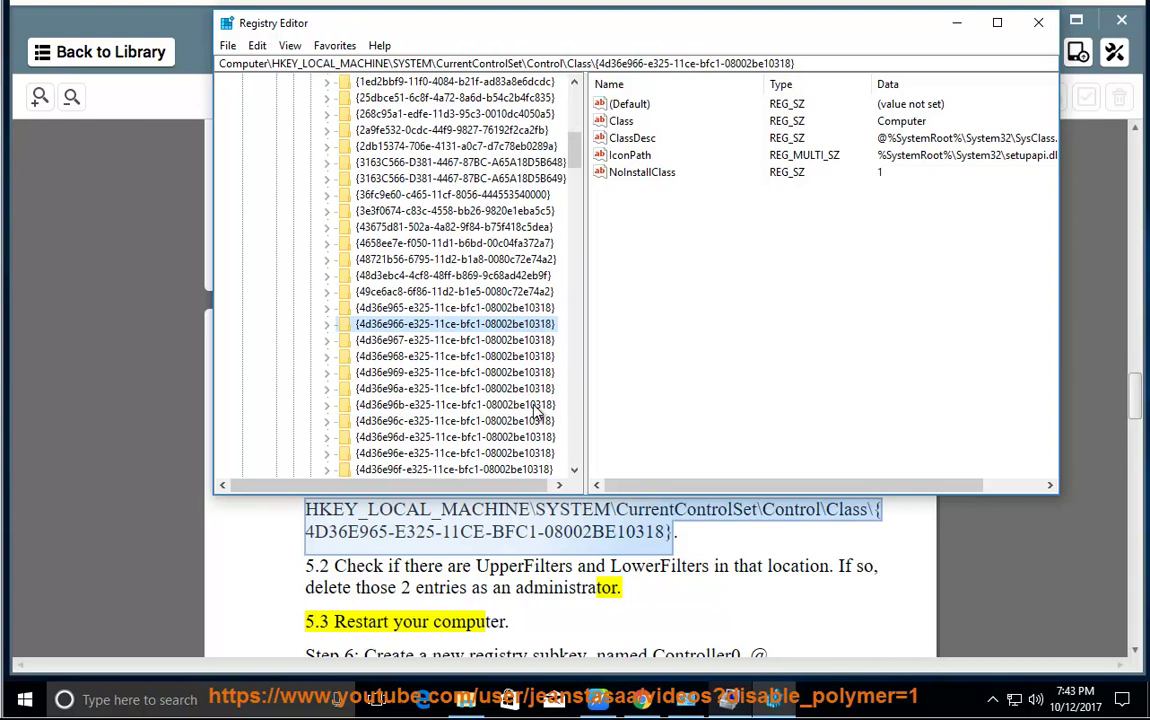
{"action": "left_click", "coordinate": [528, 305]}
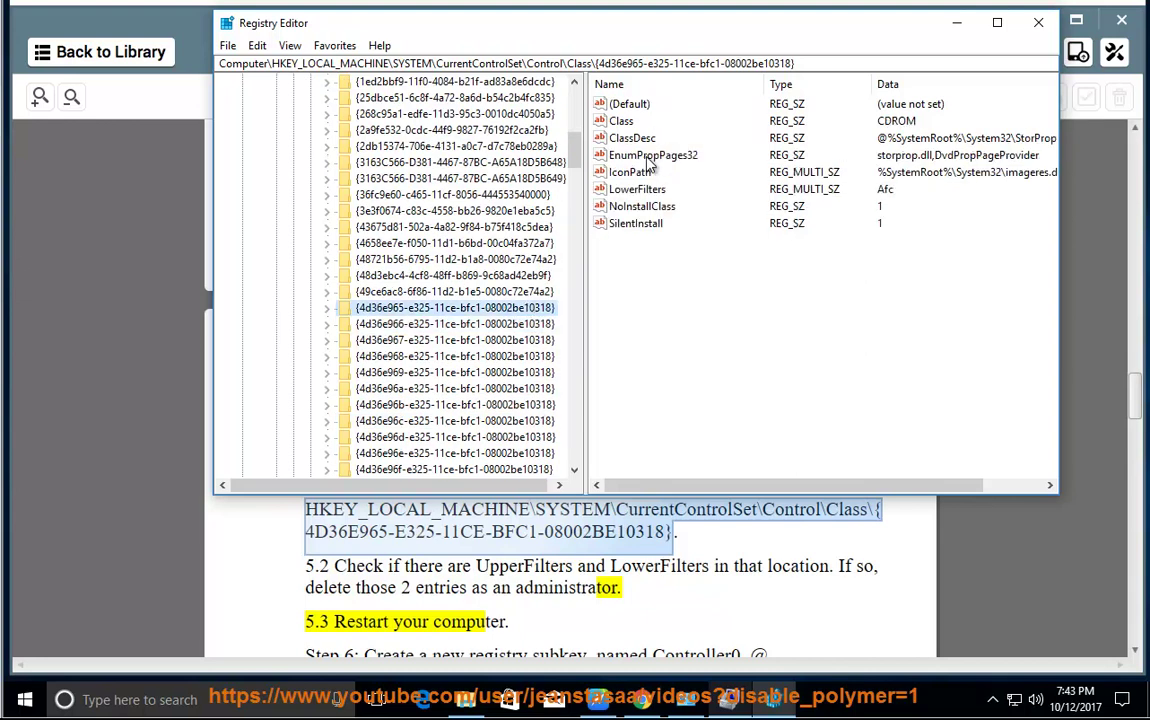
{"action": "left_click", "coordinate": [643, 192]}
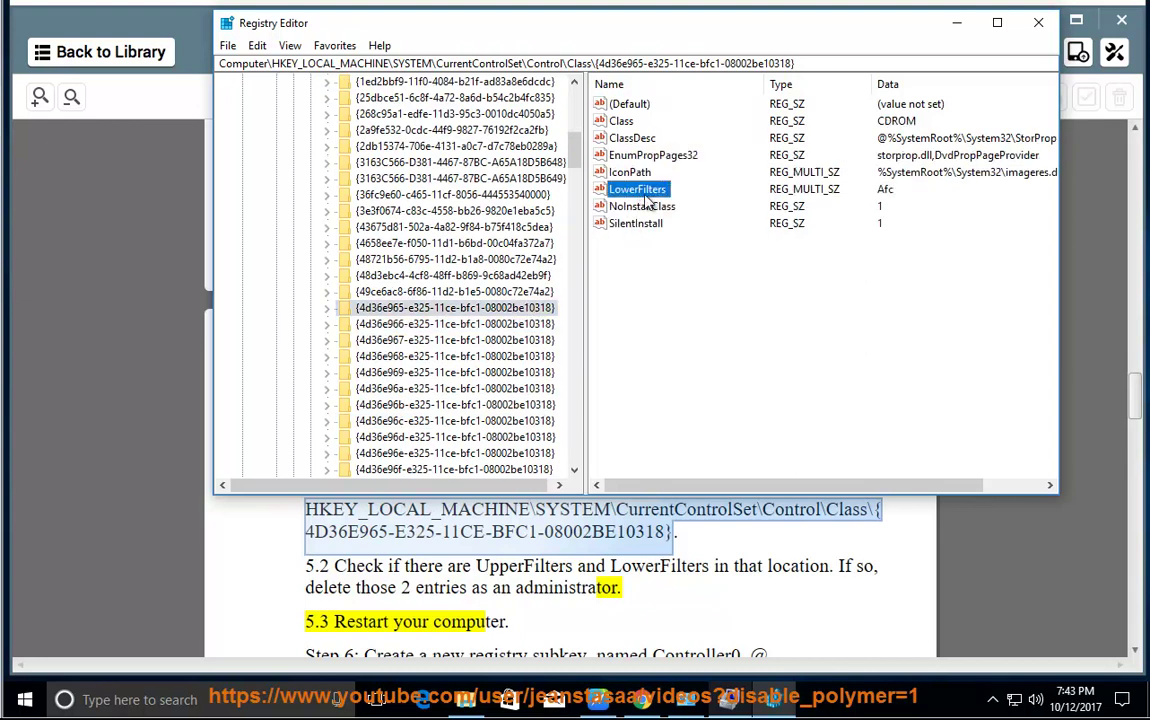
Compare the Computer, DiskDrive and Display class keys' values, then return to the guide.
{"action": "left_click", "coordinate": [500, 327]}
{"action": "left_click", "coordinate": [503, 341]}
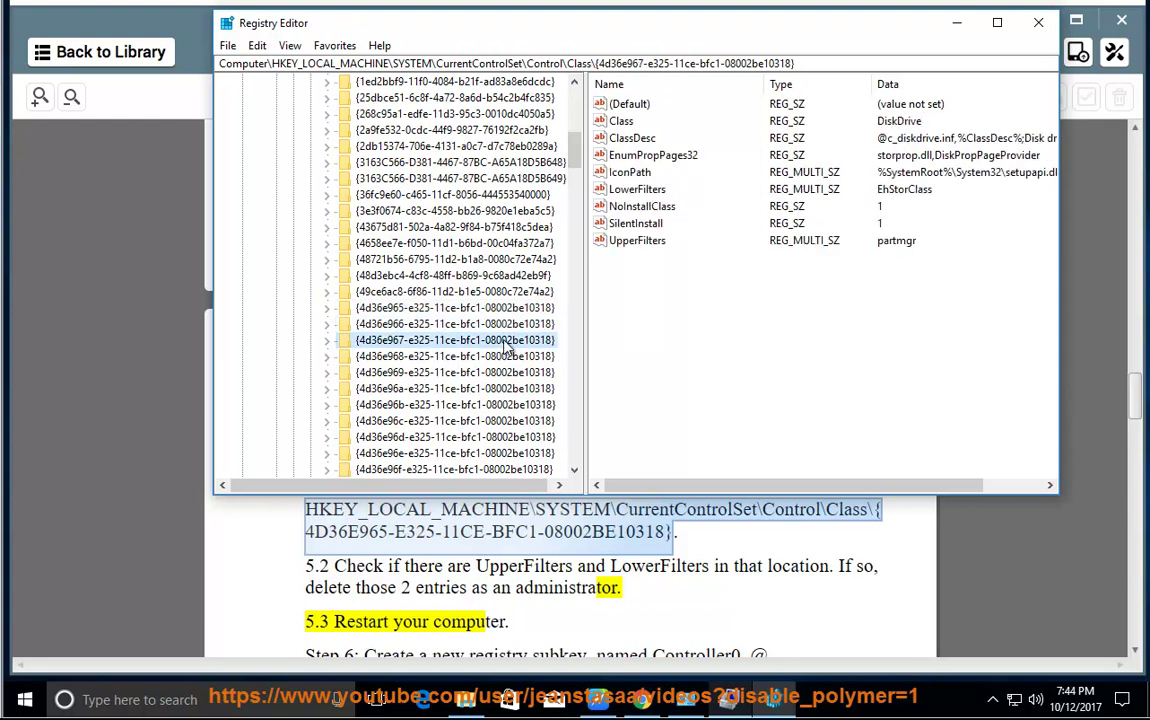
{"action": "left_click", "coordinate": [640, 192]}
{"action": "left_click", "coordinate": [497, 358]}
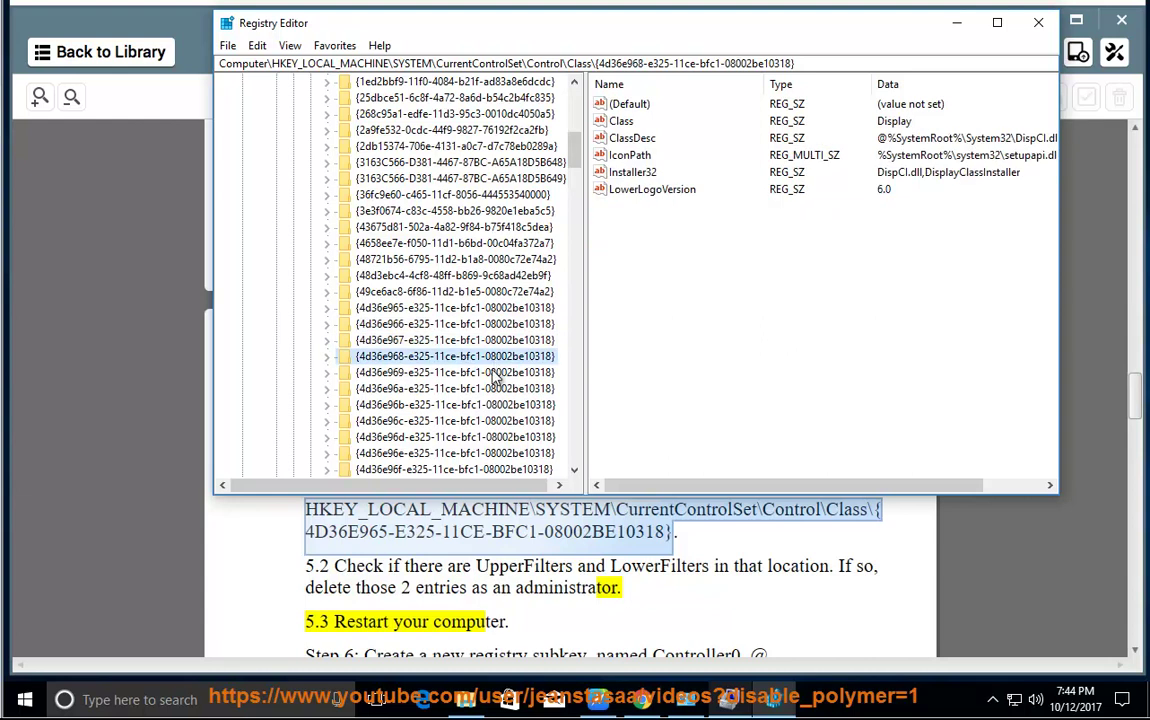
{"action": "scroll", "coordinate": [487, 378], "scroll_direction": "down", "scroll_amount": 6}
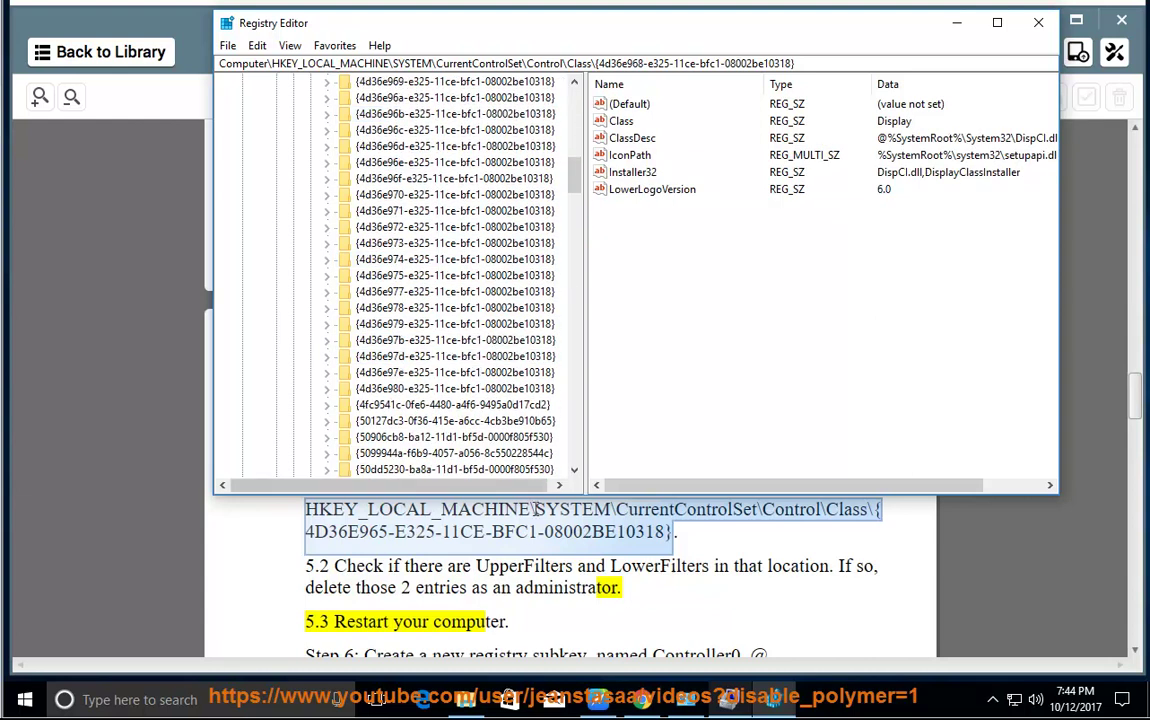
{"action": "left_click", "coordinate": [524, 565]}
{"action": "left_click_drag", "start_coordinate": [619, 587], "coordinate": [494, 589]}
{"action": "right_click", "coordinate": [838, 707]}
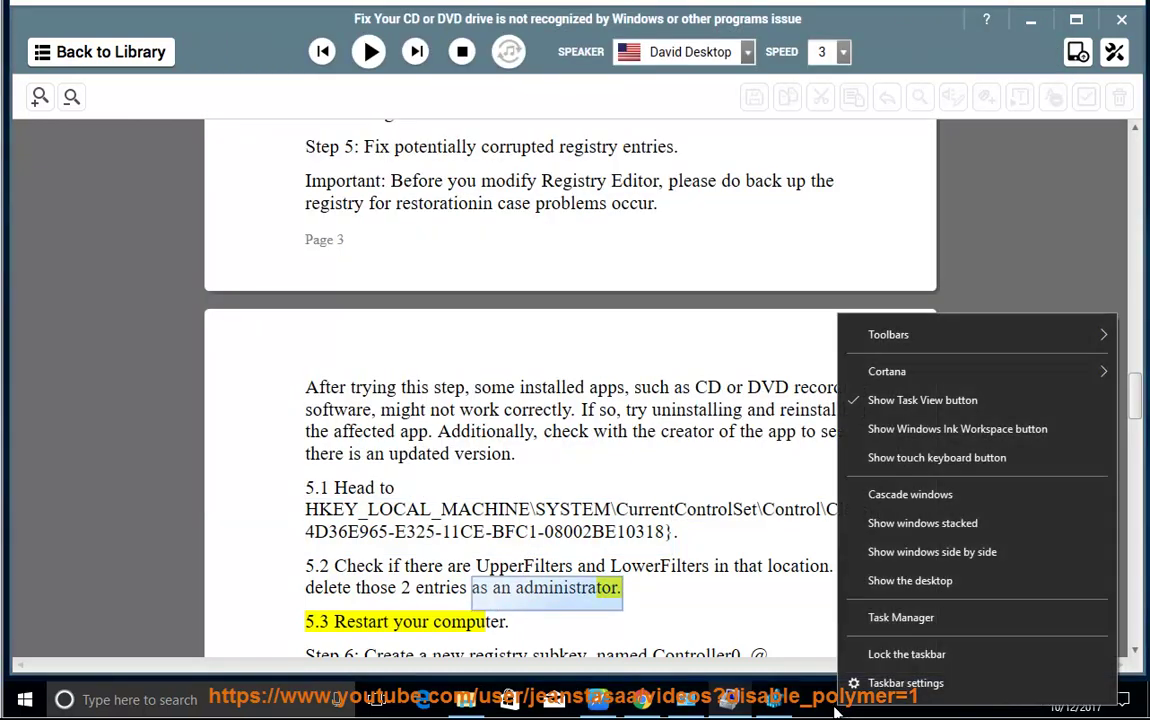
{"action": "left_click", "coordinate": [870, 619]}
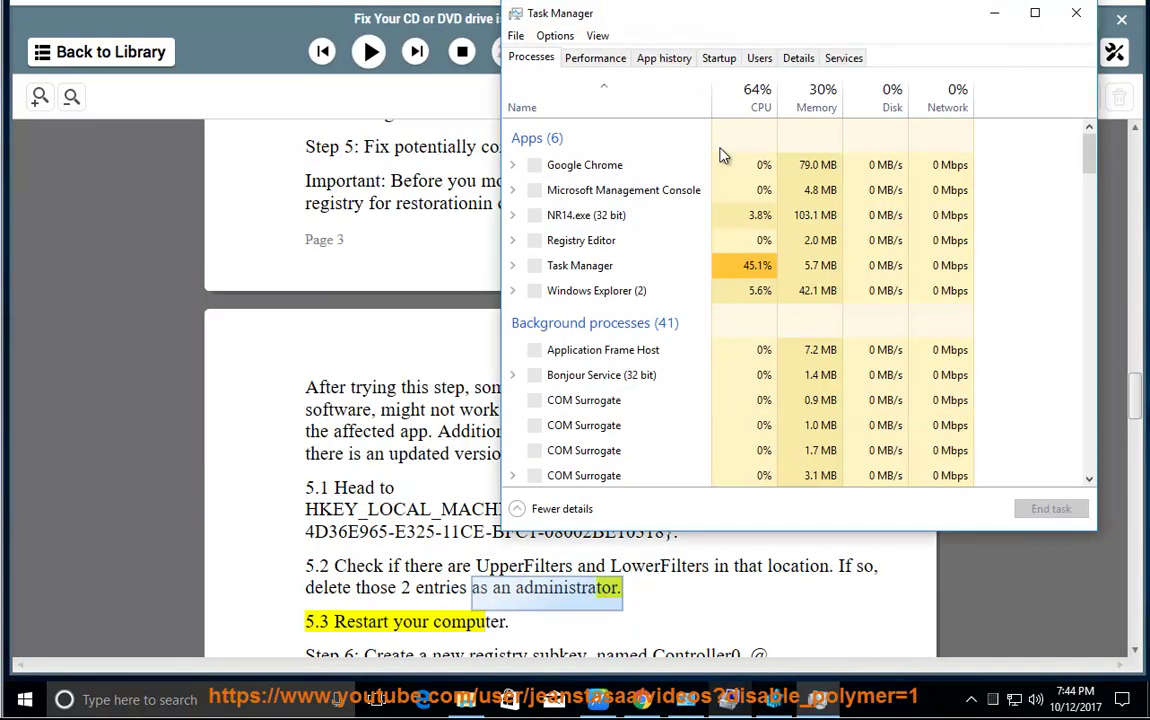
{"action": "left_click", "coordinate": [759, 58]}
{"action": "left_click", "coordinate": [591, 140]}
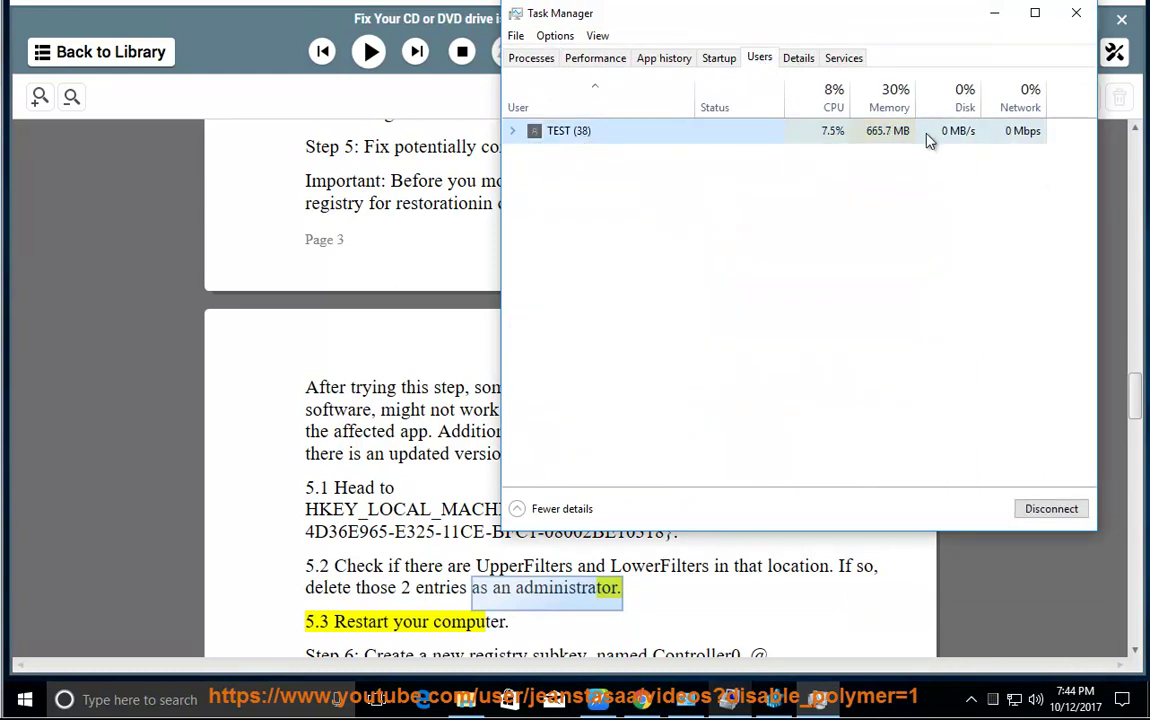
{"action": "right_click", "coordinate": [927, 141]}
{"action": "left_click", "coordinate": [970, 190]}
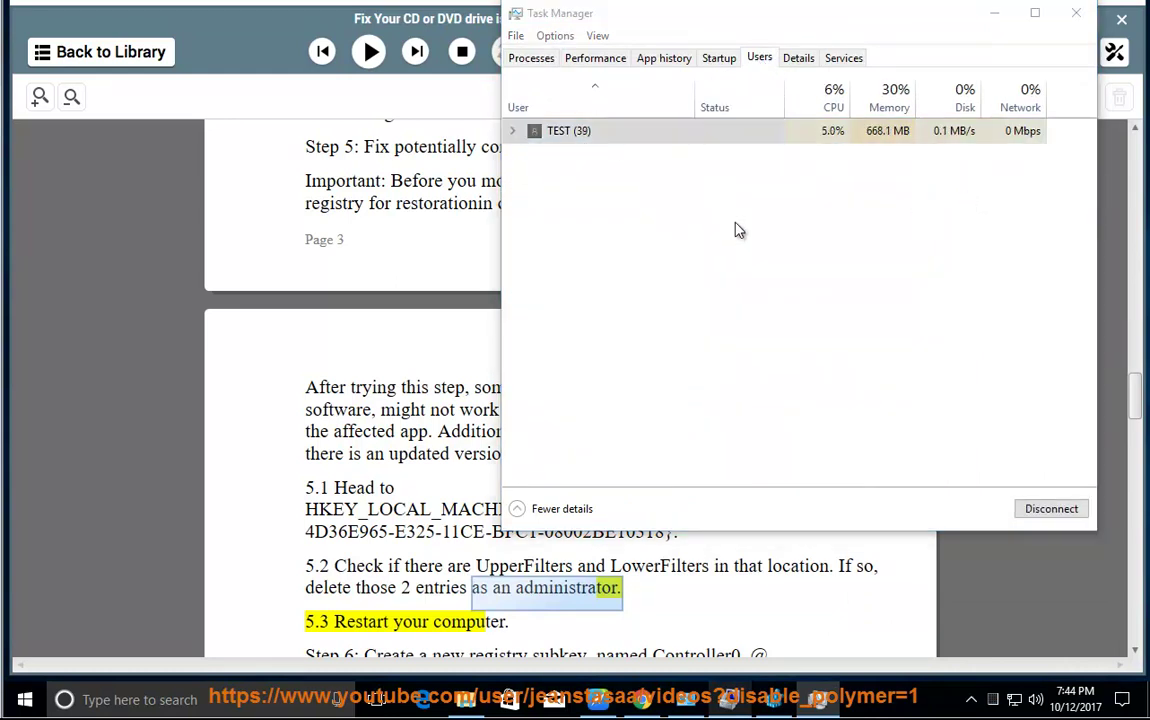
{"action": "left_click_drag", "start_coordinate": [950, 125], "coordinate": [938, 168]}
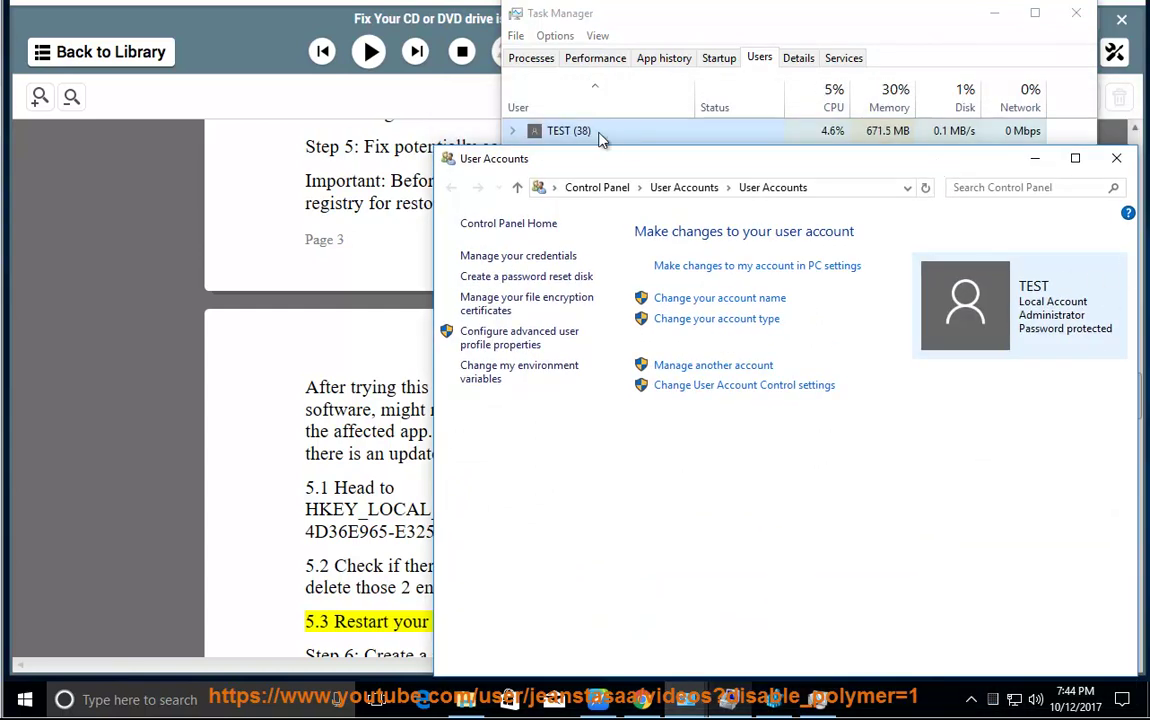
{"action": "left_click", "coordinate": [1116, 158]}
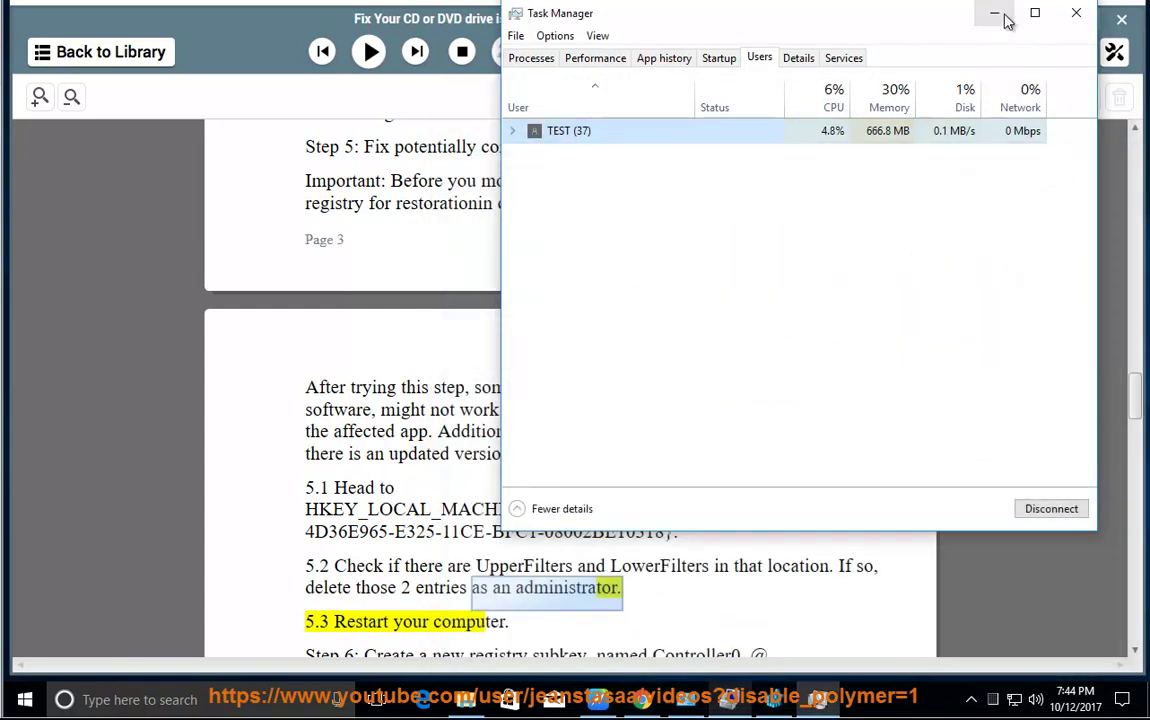
{"action": "left_click", "coordinate": [1074, 14]}
{"action": "left_click", "coordinate": [673, 584]}
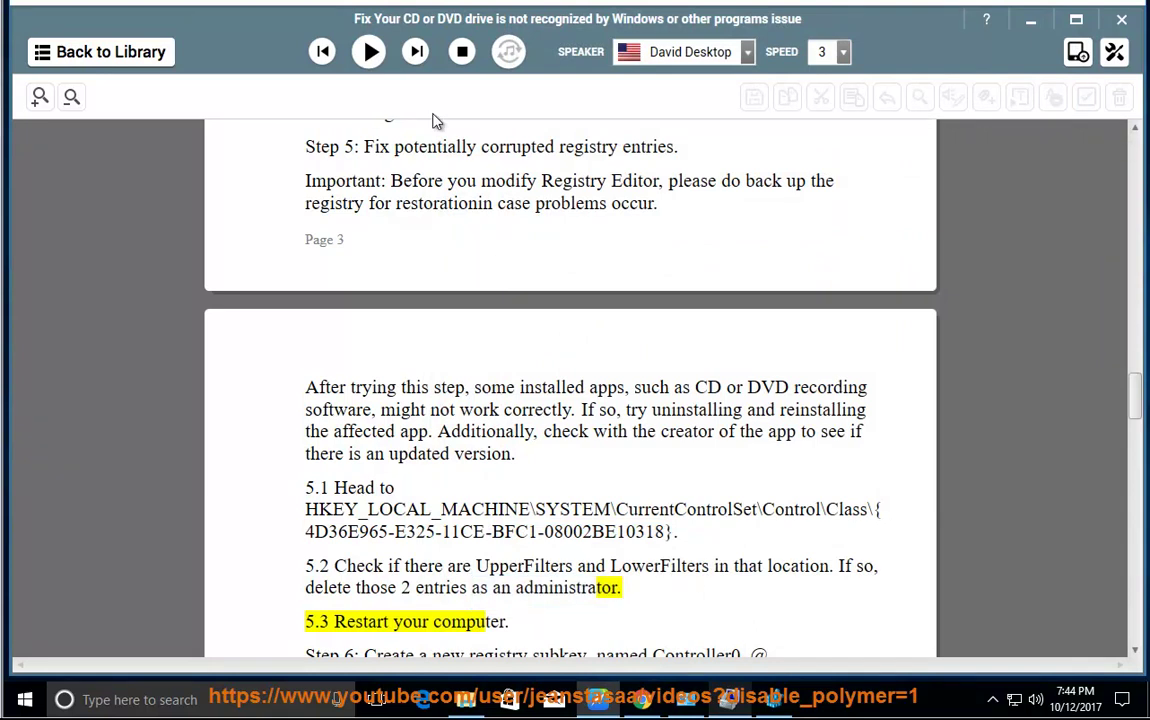
Read Step 6 aloud, pause, and select the HKEY_LOCAL_MACHINE...Services\atapi path line.
{"action": "left_click", "coordinate": [369, 52]}
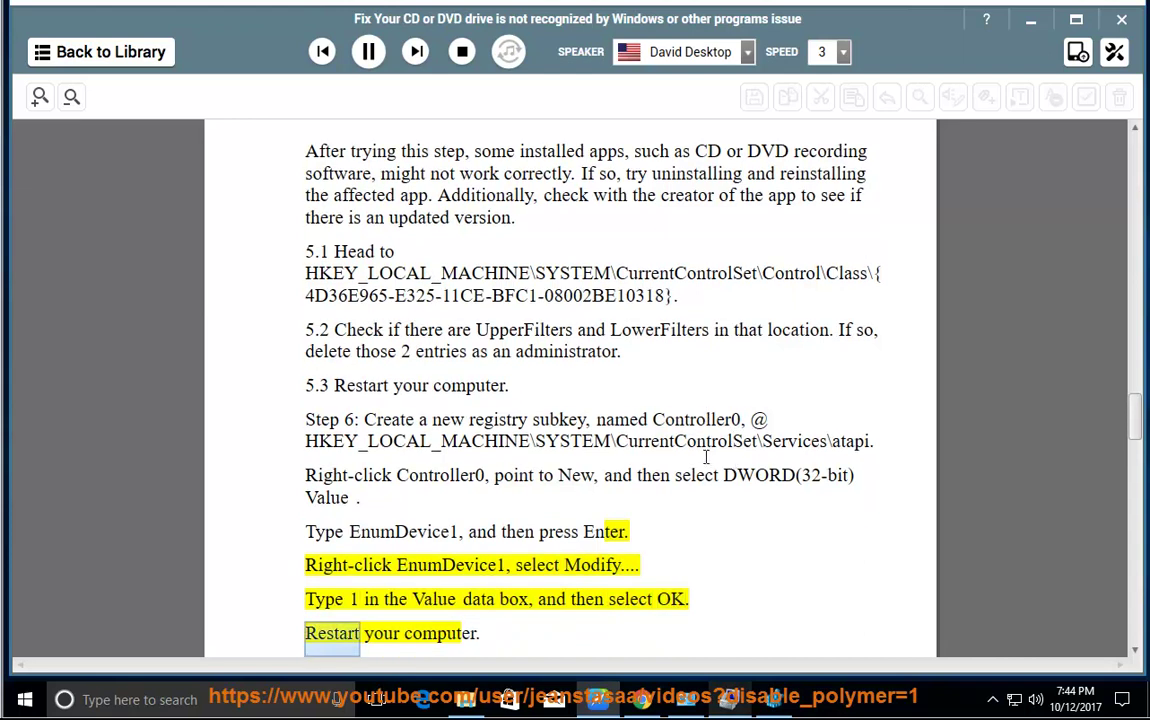
{"action": "left_click", "coordinate": [370, 60]}
{"action": "left_click", "coordinate": [595, 543]}
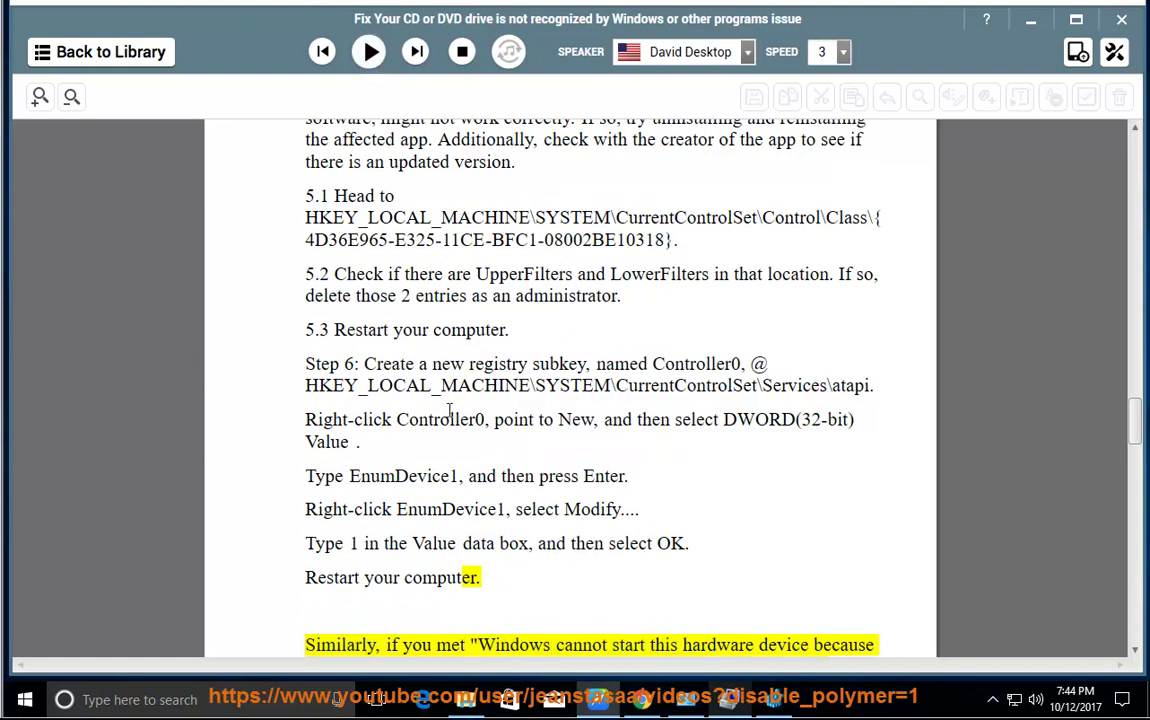
{"action": "left_click_drag", "start_coordinate": [893, 404], "coordinate": [305, 366]}
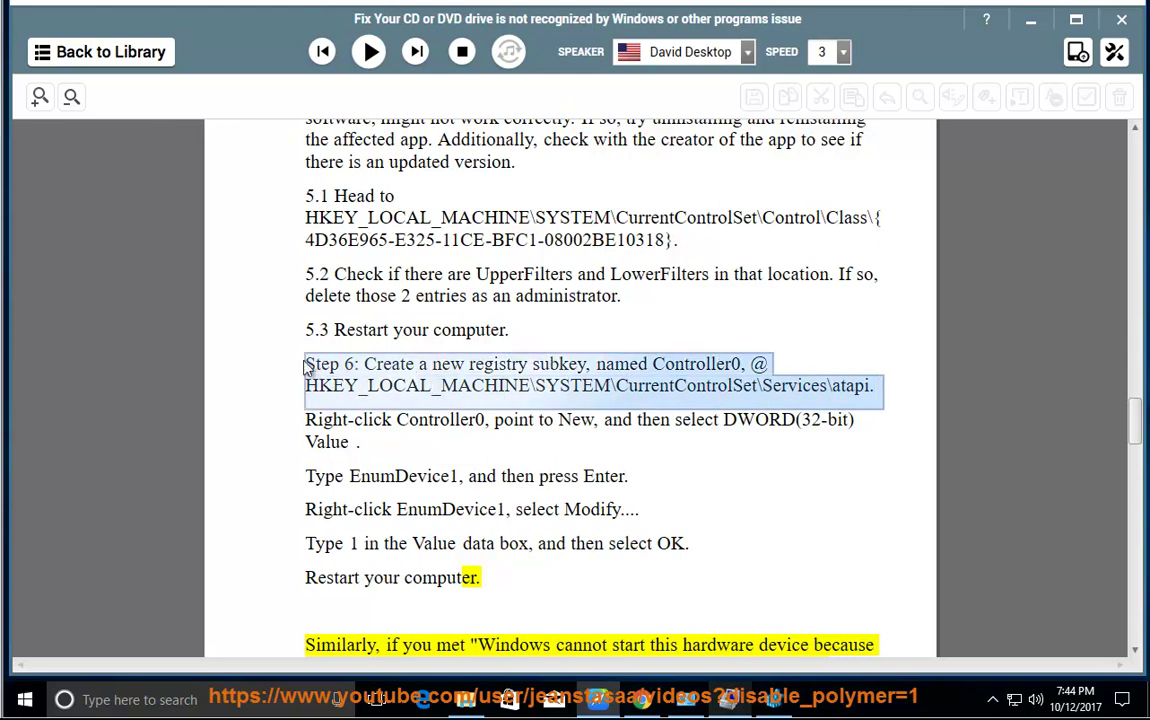
{"action": "left_click", "coordinate": [762, 385]}
{"action": "left_click_drag", "start_coordinate": [876, 385], "coordinate": [308, 386]}
Copy the atapi registry path and paste it into Registry Editor's address bar to jump there.
{"action": "right_click", "coordinate": [324, 389]}
{"action": "left_click", "coordinate": [377, 418]}
{"action": "left_click", "coordinate": [775, 699]}
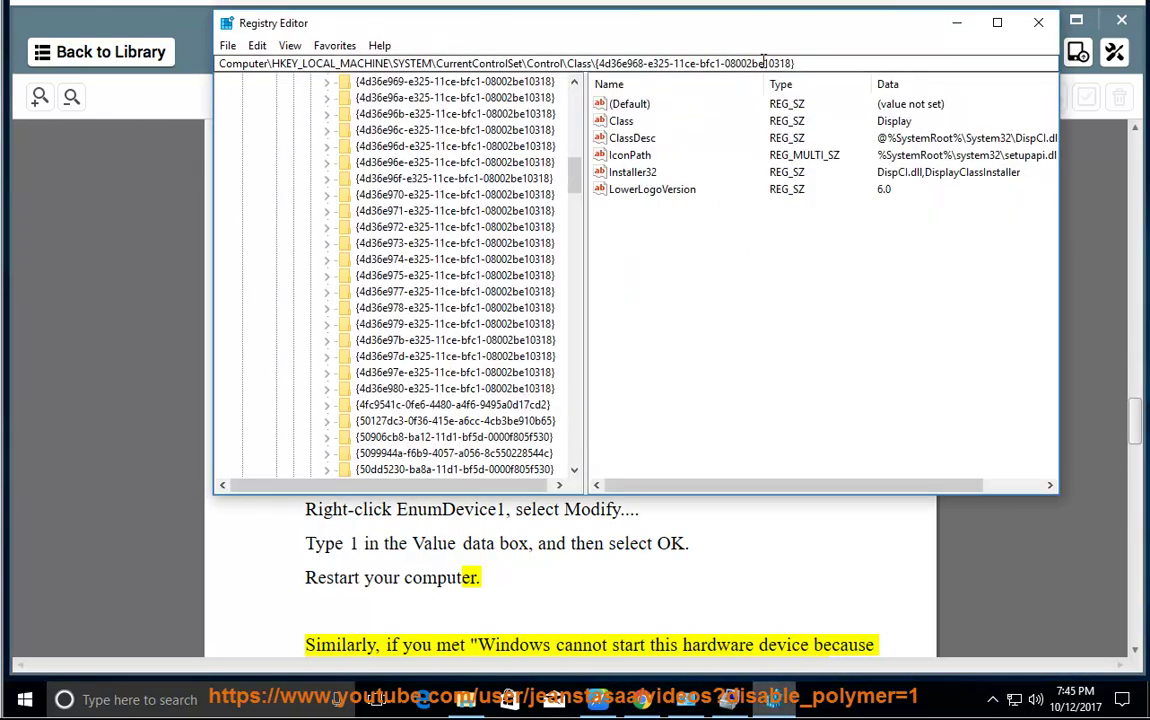
{"action": "left_click_drag", "start_coordinate": [795, 63], "coordinate": [723, 52]}
{"action": "key", "text": "ctrl+a"}
{"action": "key", "text": "BackSpace"}
{"action": "right_click", "coordinate": [288, 64]}
{"action": "left_click", "coordinate": [327, 139]}
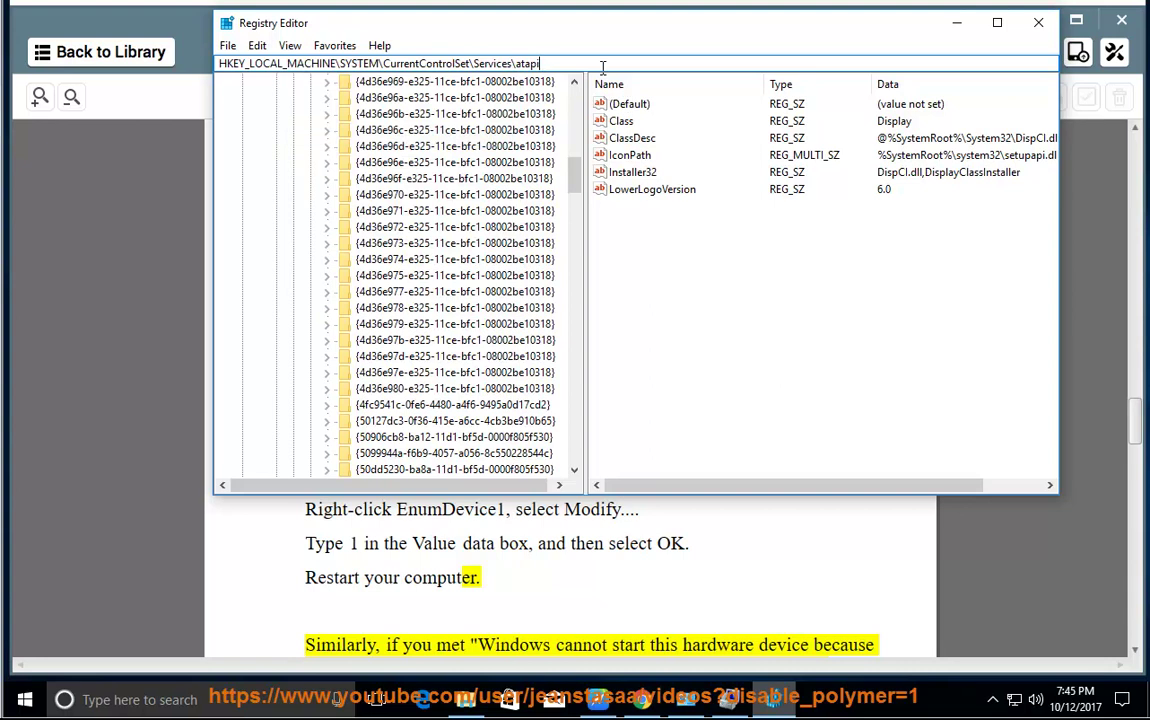
{"action": "key", "text": "Return"}
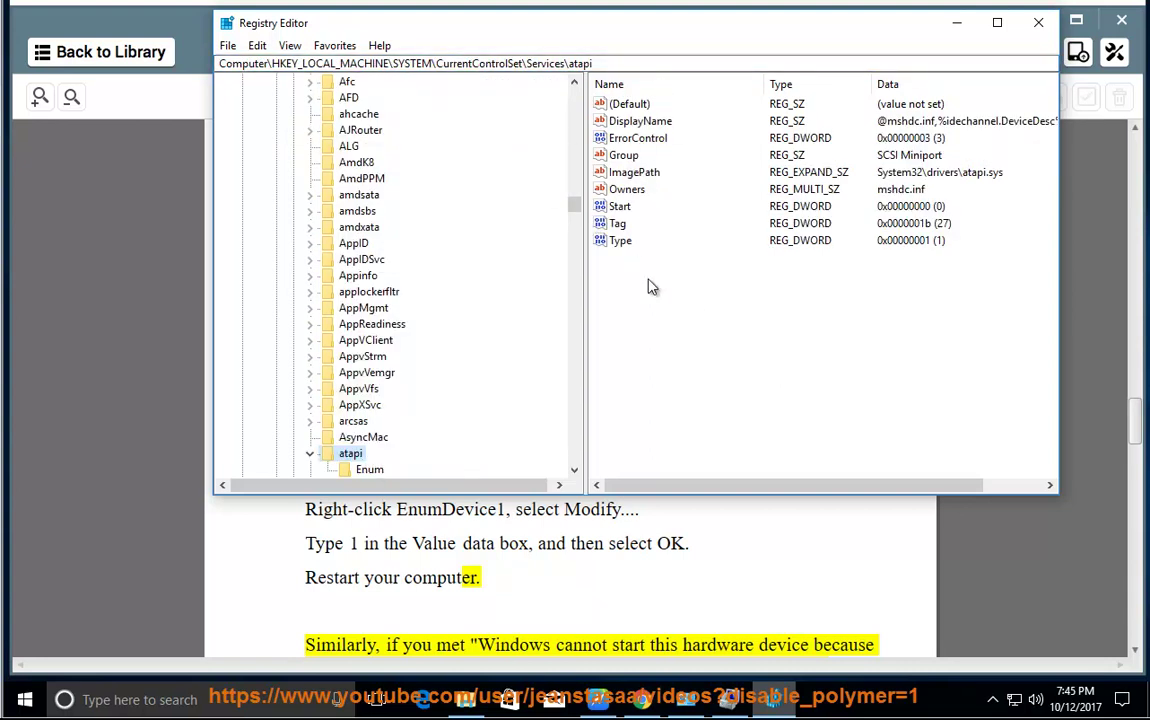
Select Controller0 in the guide, then lower the Registry Editor window to uncover it.
{"action": "left_click", "coordinate": [596, 538]}
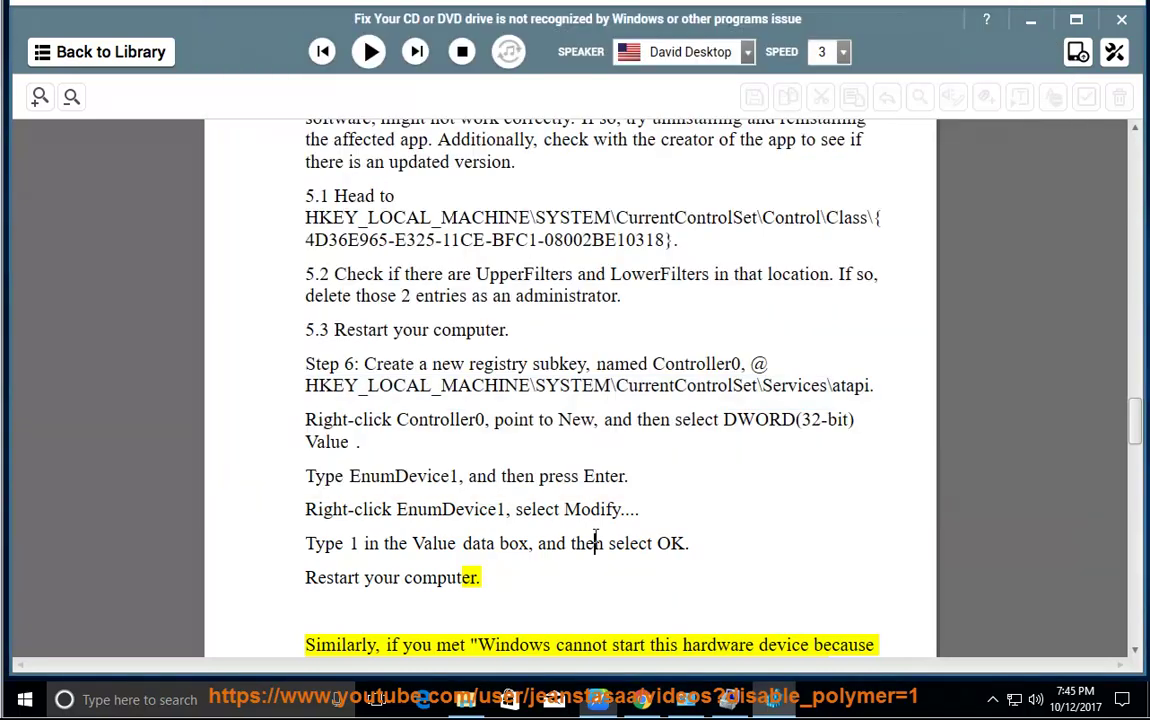
{"action": "double_click", "coordinate": [464, 425]}
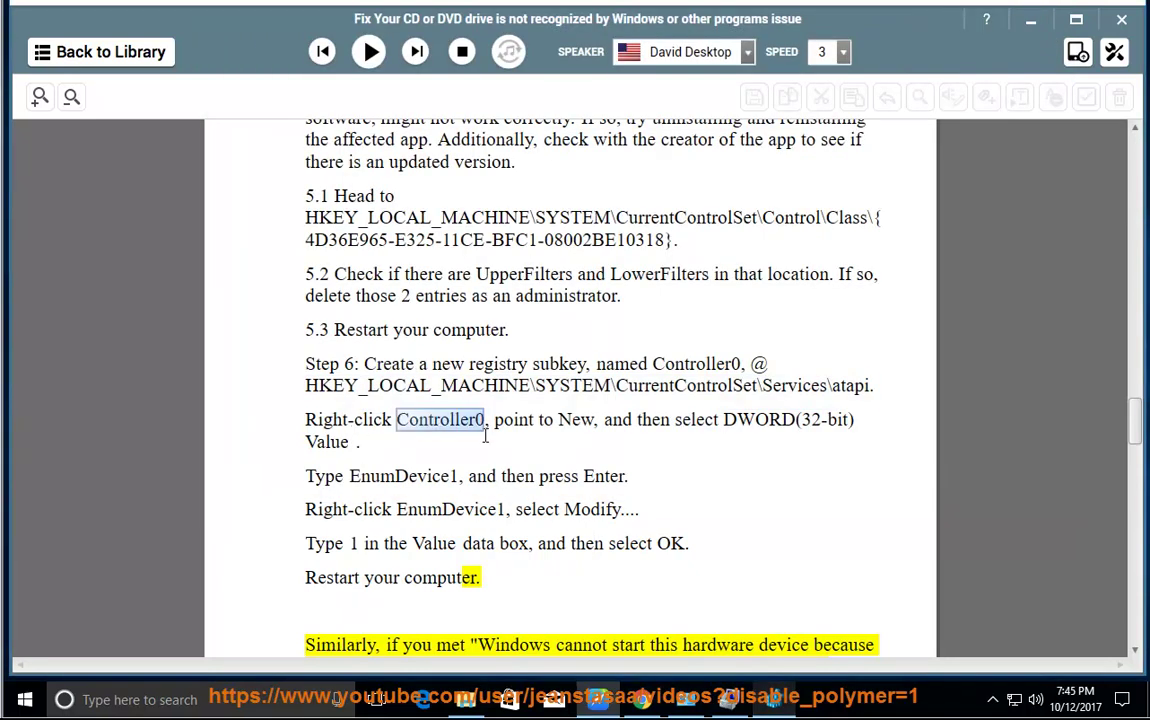
{"action": "left_click", "coordinate": [775, 699]}
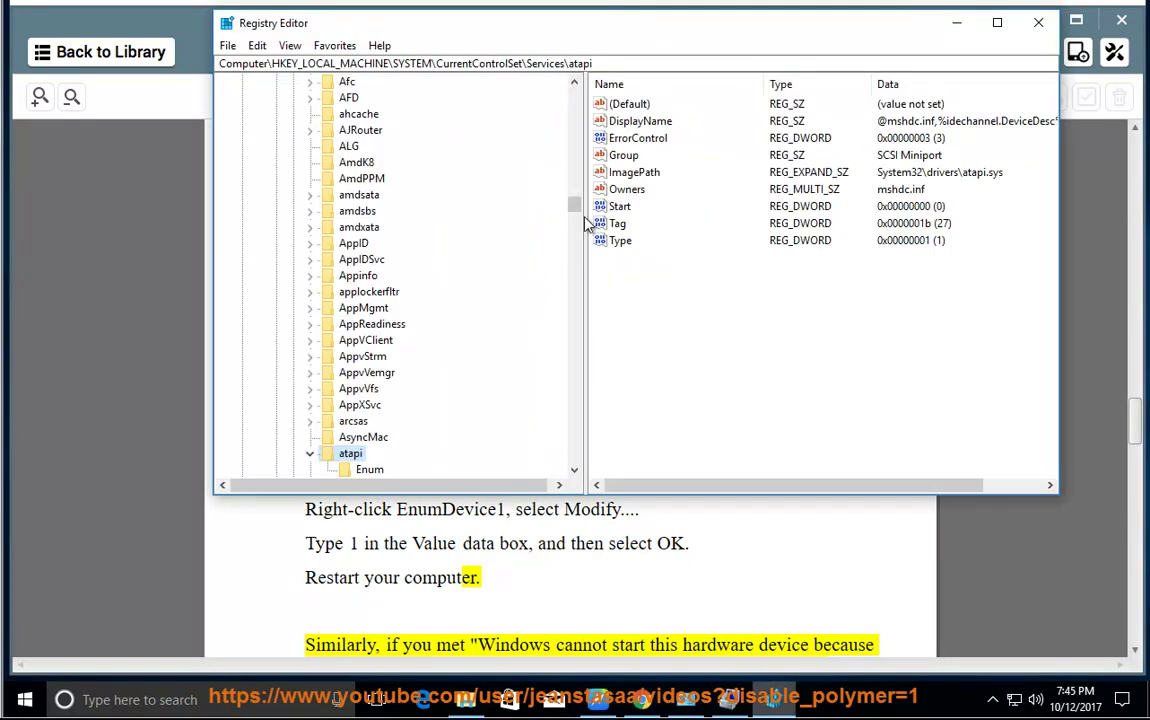
{"action": "scroll", "coordinate": [420, 380], "scroll_direction": "down", "scroll_amount": 2}
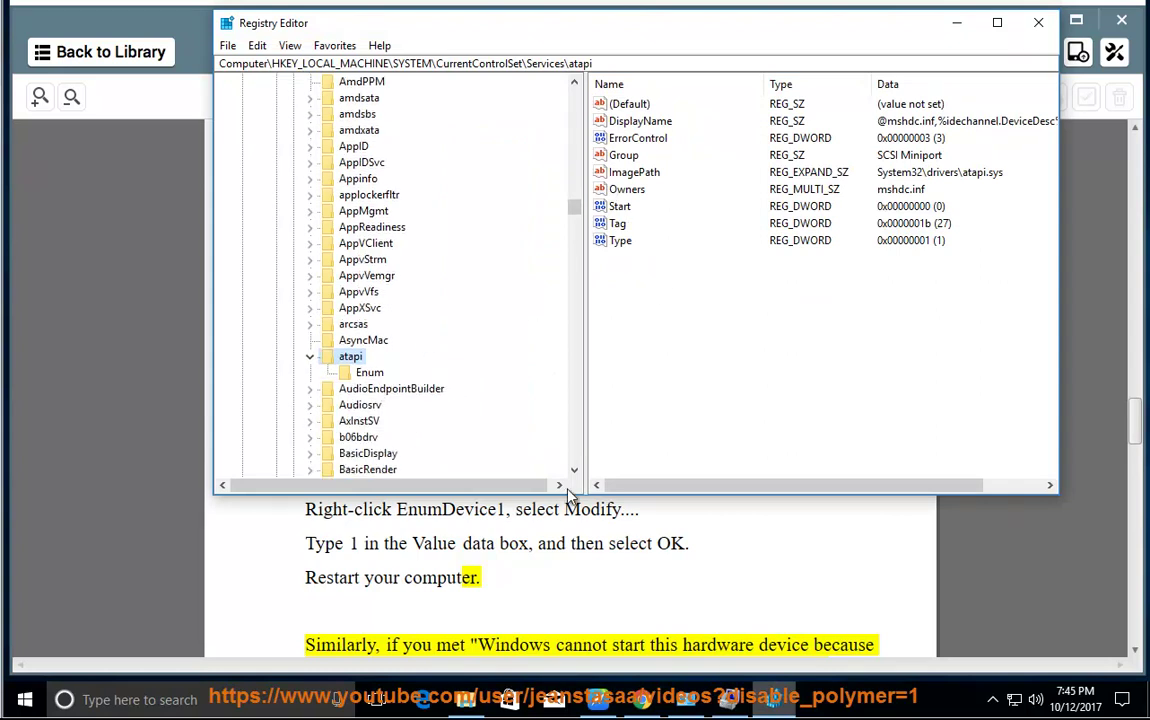
{"action": "left_click_drag", "start_coordinate": [612, 37], "coordinate": [655, 136]}
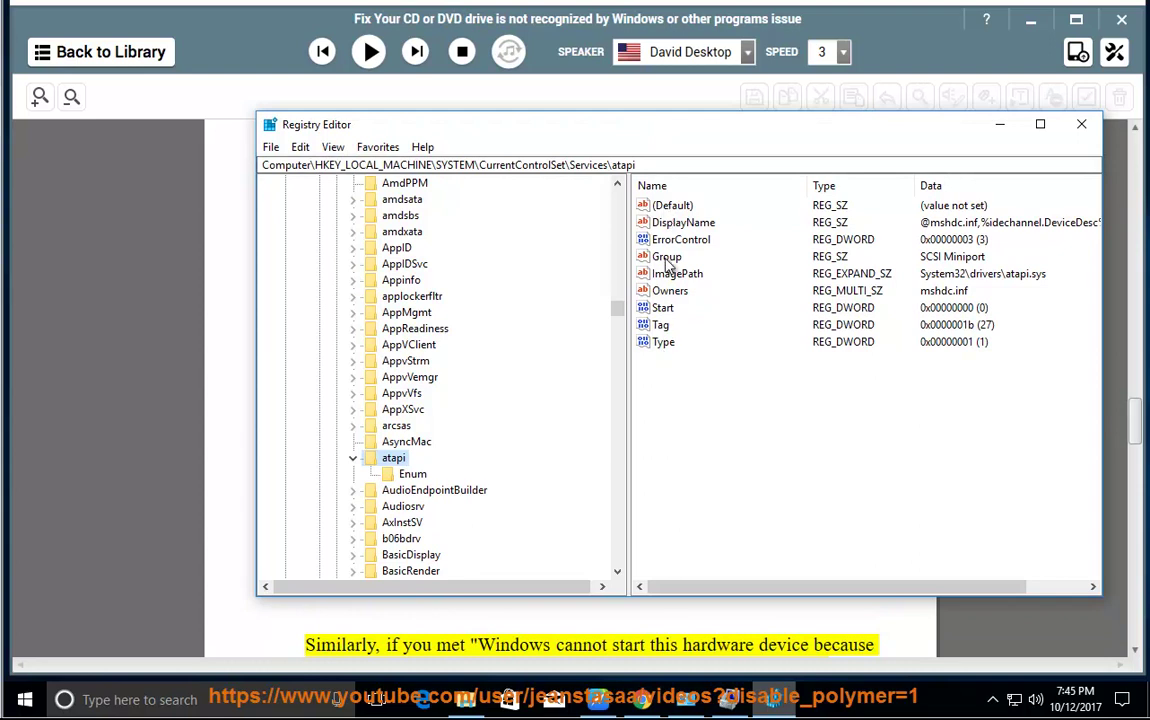
Create a new DWORD (32-bit) value under the atapi key.
{"action": "right_click", "coordinate": [663, 378]}
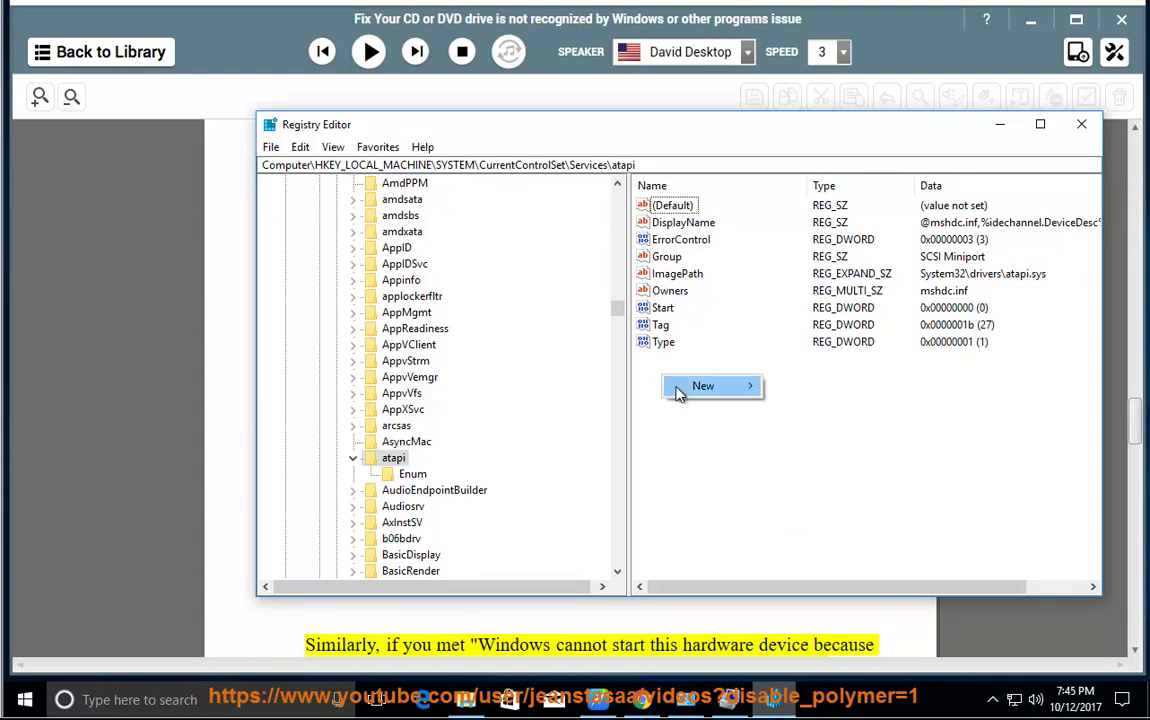
{"action": "mouse_move", "coordinate": [677, 393]}
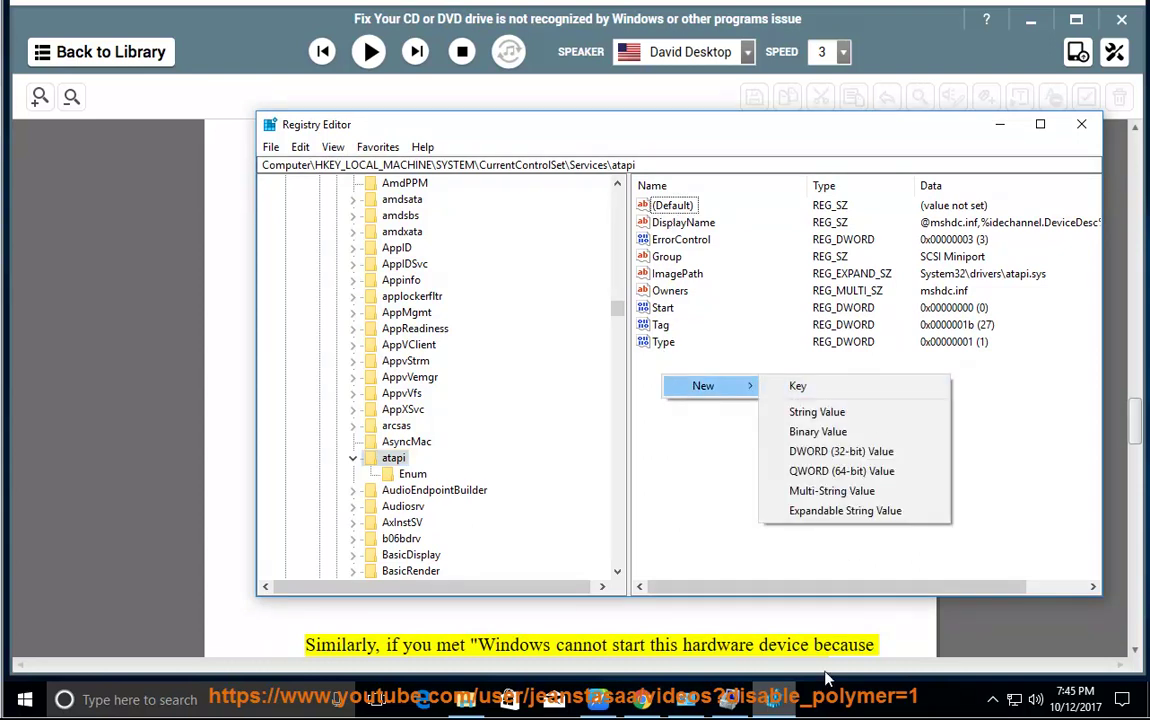
{"action": "left_click", "coordinate": [600, 706]}
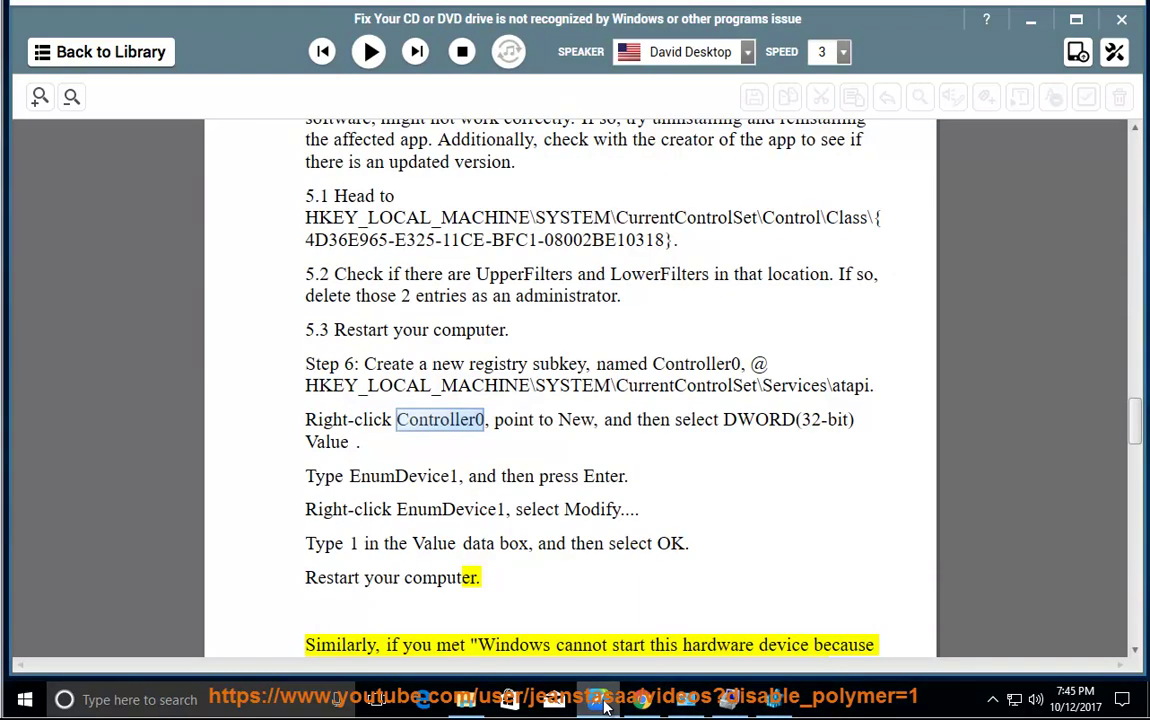
{"action": "left_click", "coordinate": [603, 706]}
{"action": "right_click", "coordinate": [695, 382]}
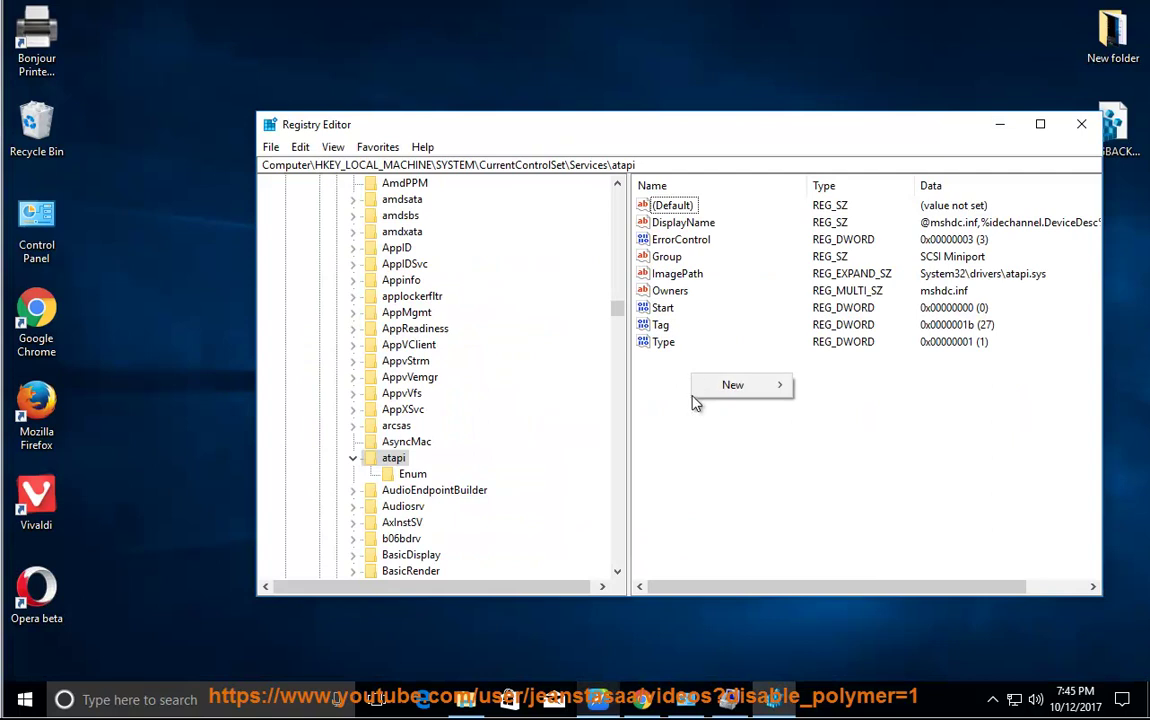
{"action": "mouse_move", "coordinate": [760, 385]}
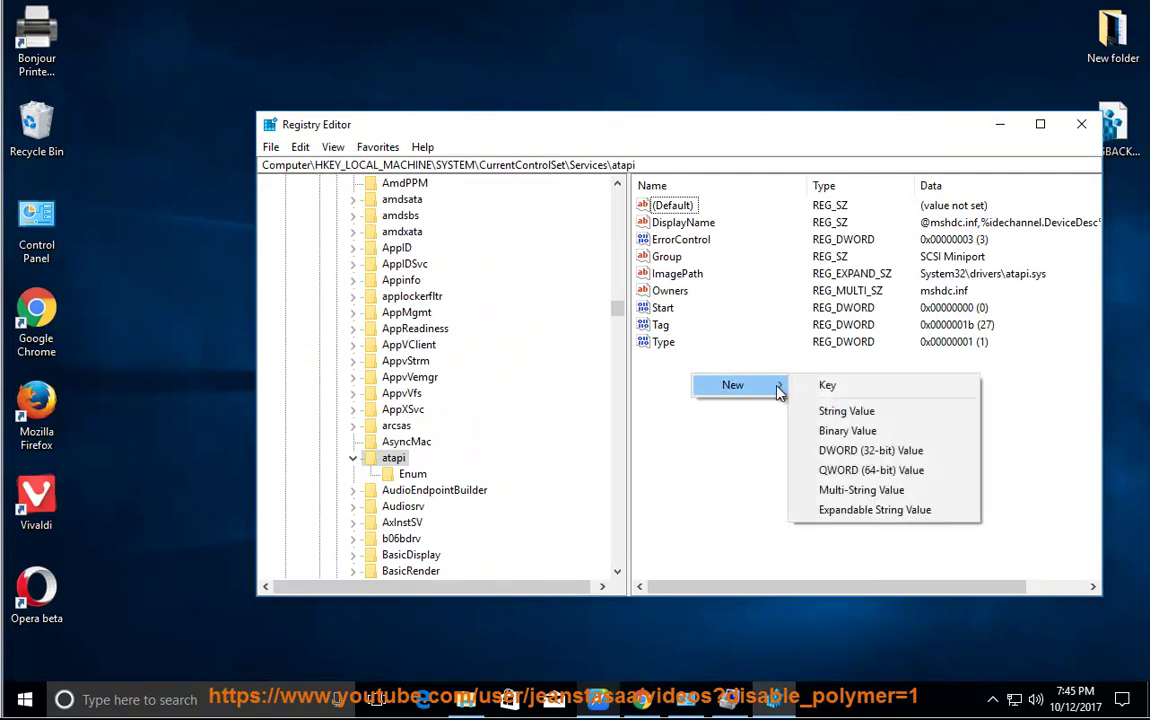
{"action": "left_click", "coordinate": [868, 451]}
Copy EnumDevice1 from the guide and name the new value EnumDevice1.
{"action": "key", "text": "alt+Tab"}
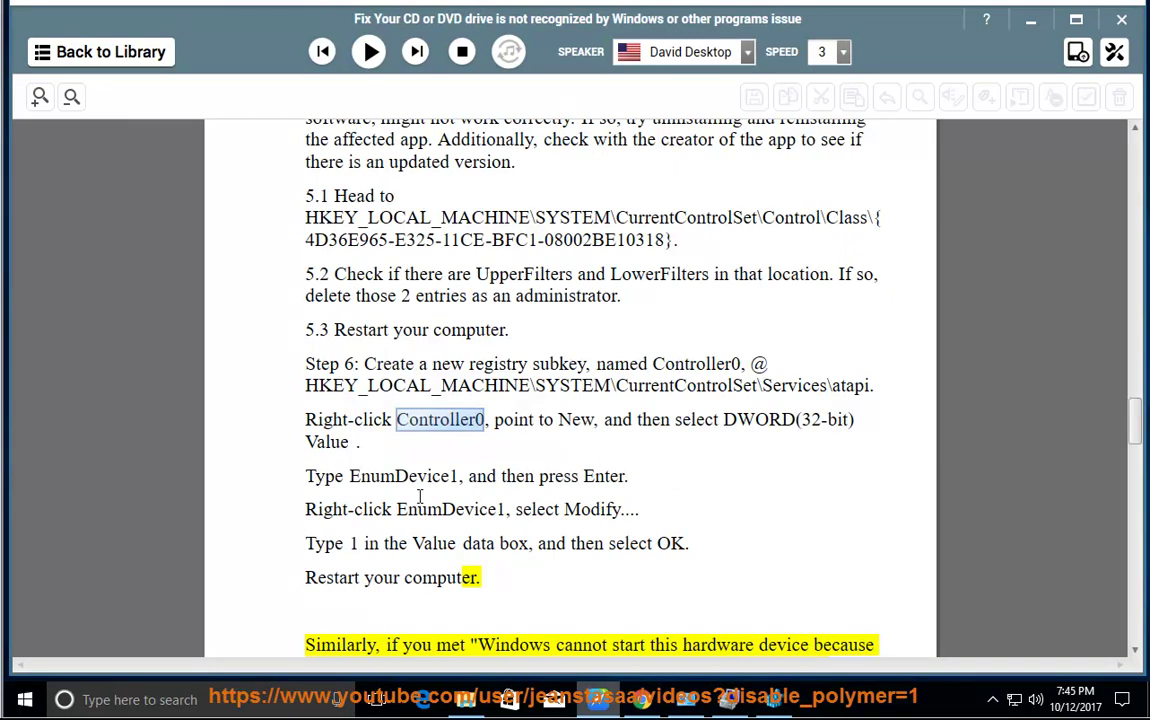
{"action": "double_click", "coordinate": [430, 476]}
{"action": "right_click", "coordinate": [430, 476]}
{"action": "left_click", "coordinate": [488, 424]}
{"action": "key", "text": "alt+Tab"}
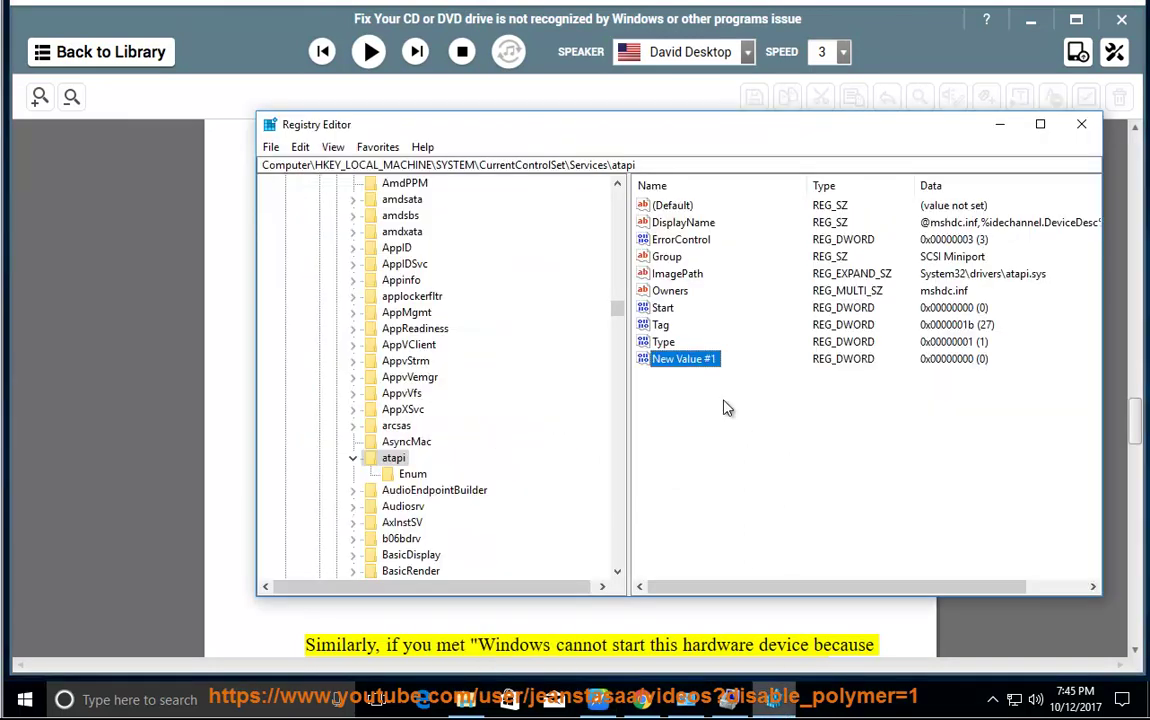
{"action": "left_click", "coordinate": [678, 362]}
{"action": "right_click", "coordinate": [679, 366]}
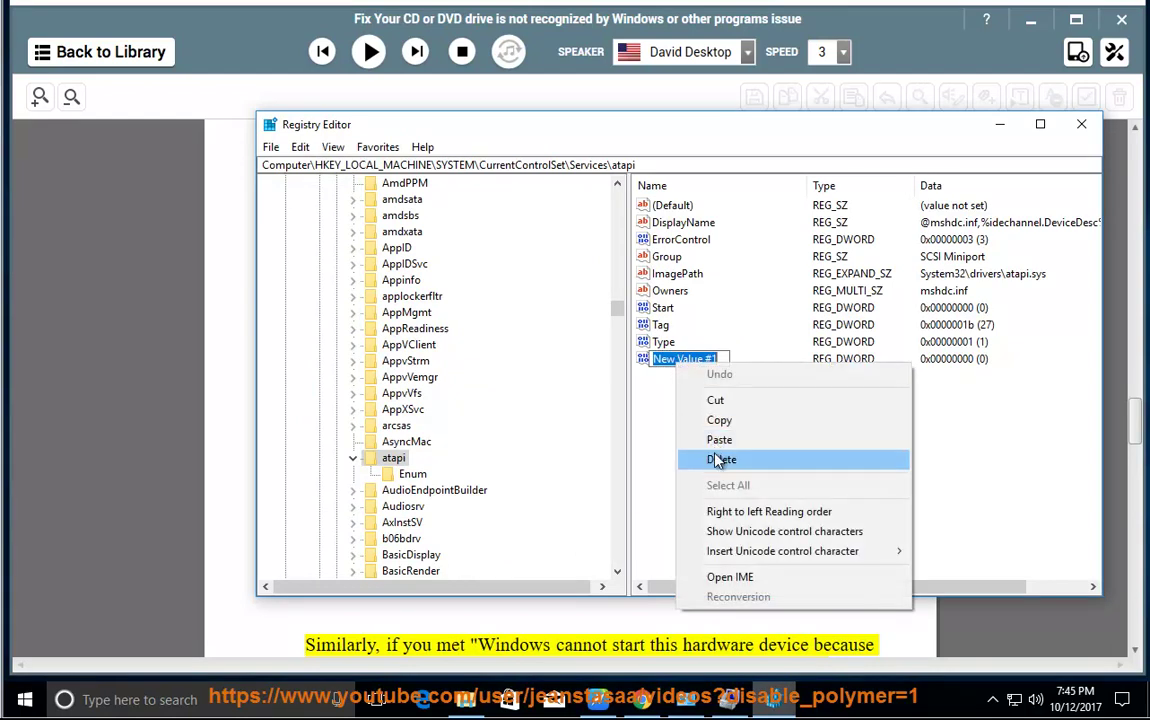
{"action": "left_click", "coordinate": [719, 441]}
{"action": "key", "text": "Return"}
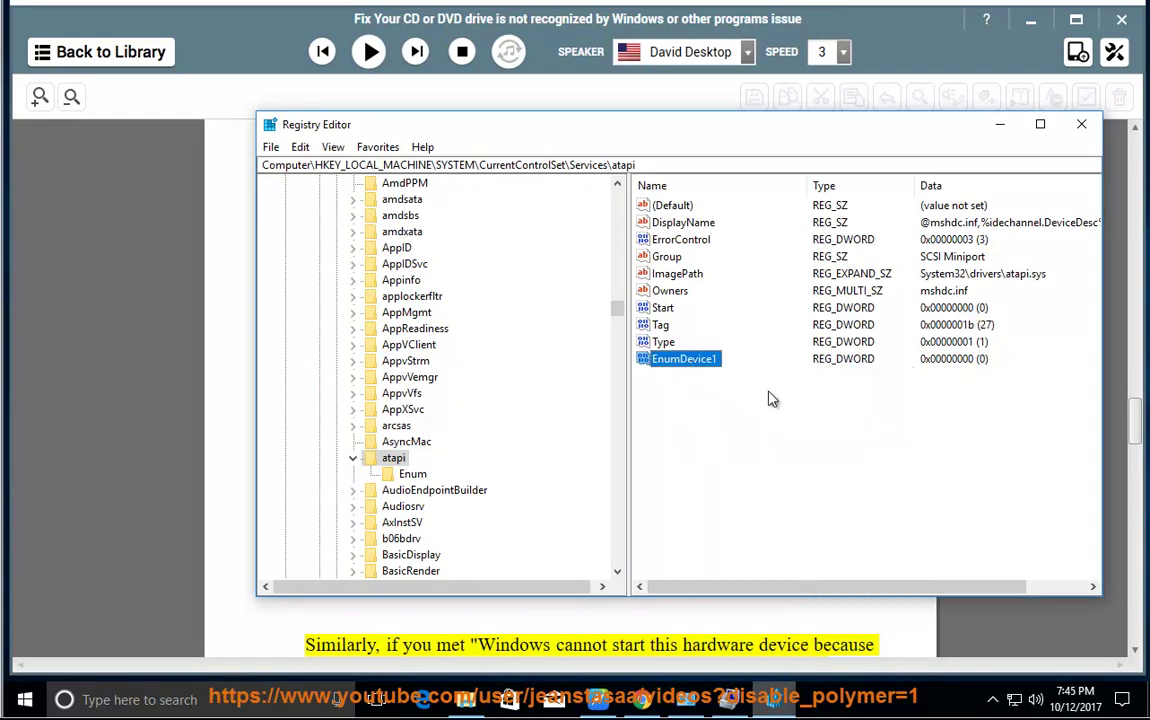
Set the EnumDevice1 value data to 1.
{"action": "double_click", "coordinate": [688, 359]}
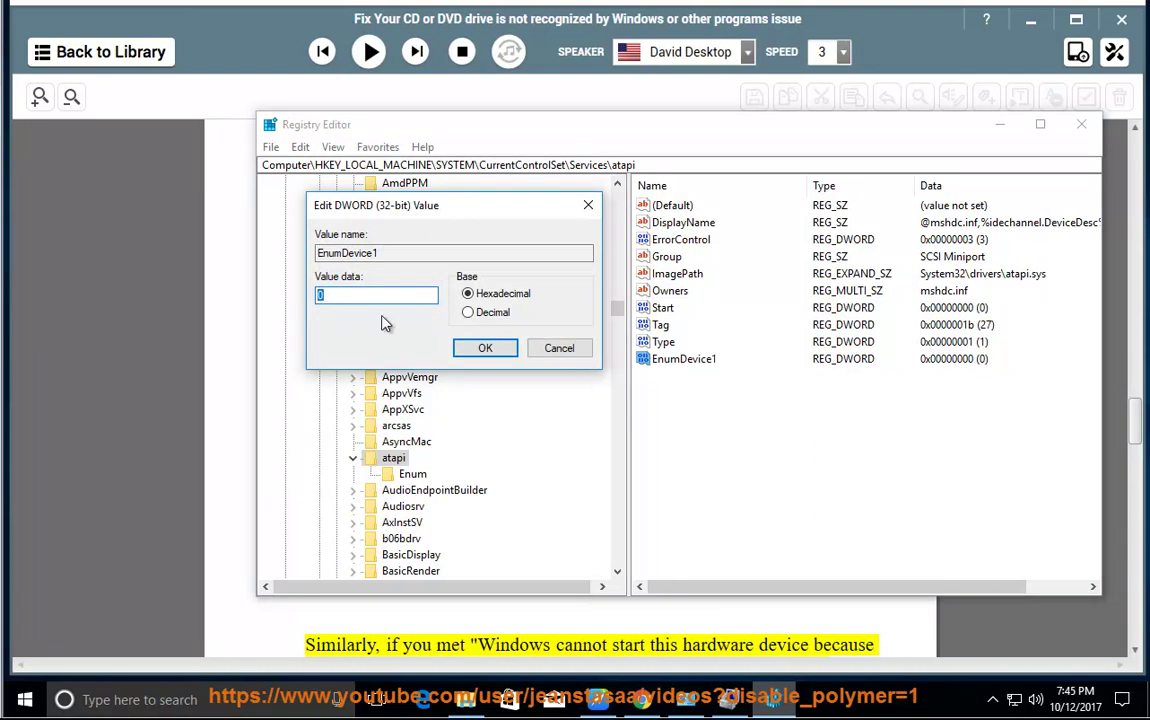
{"action": "key", "text": "alt+Tab"}
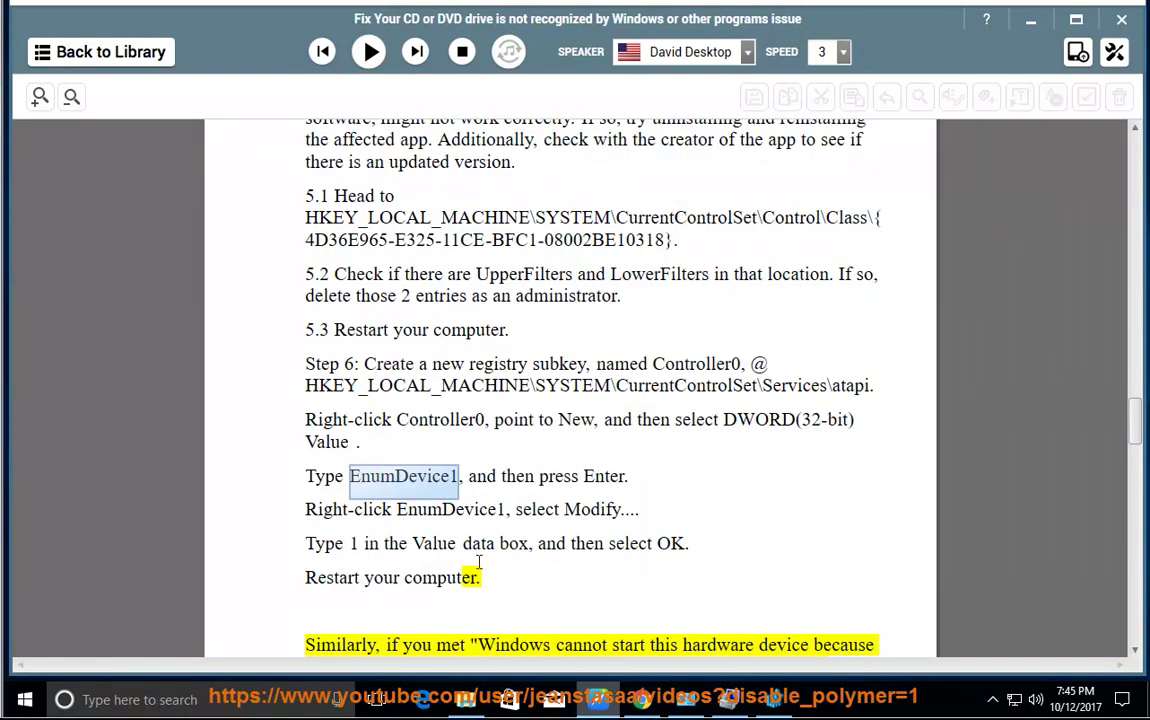
{"action": "double_click", "coordinate": [353, 543]}
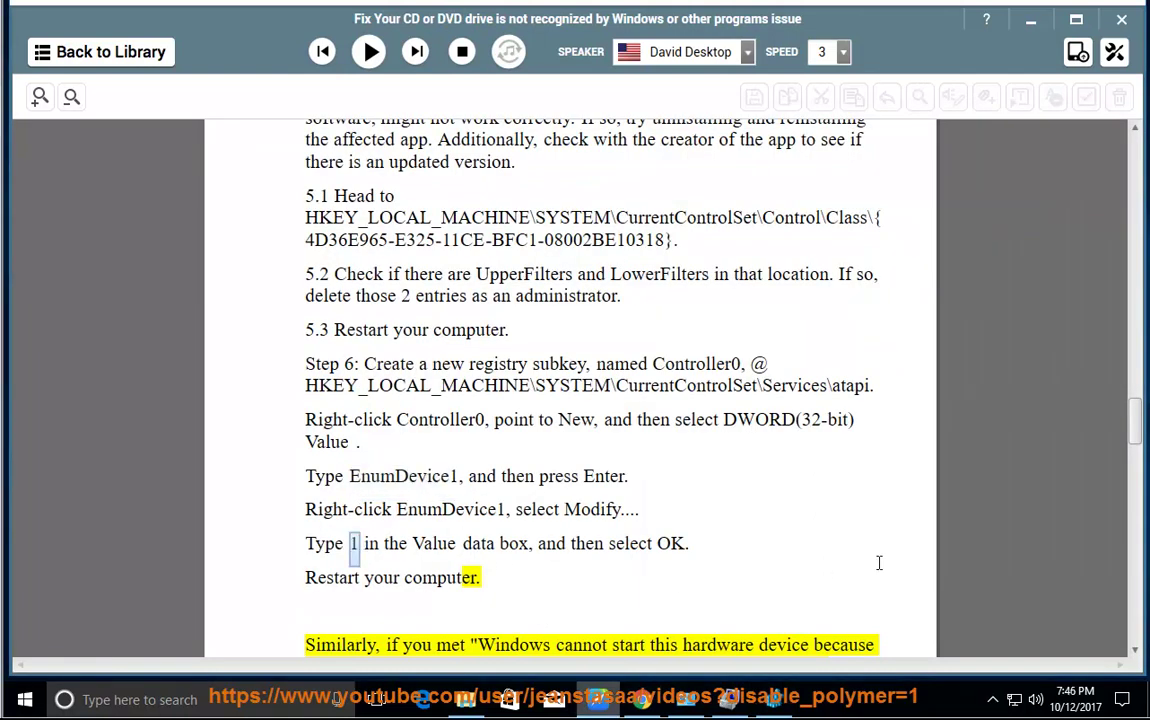
{"action": "left_click", "coordinate": [773, 699]}
{"action": "type", "text": "1"}
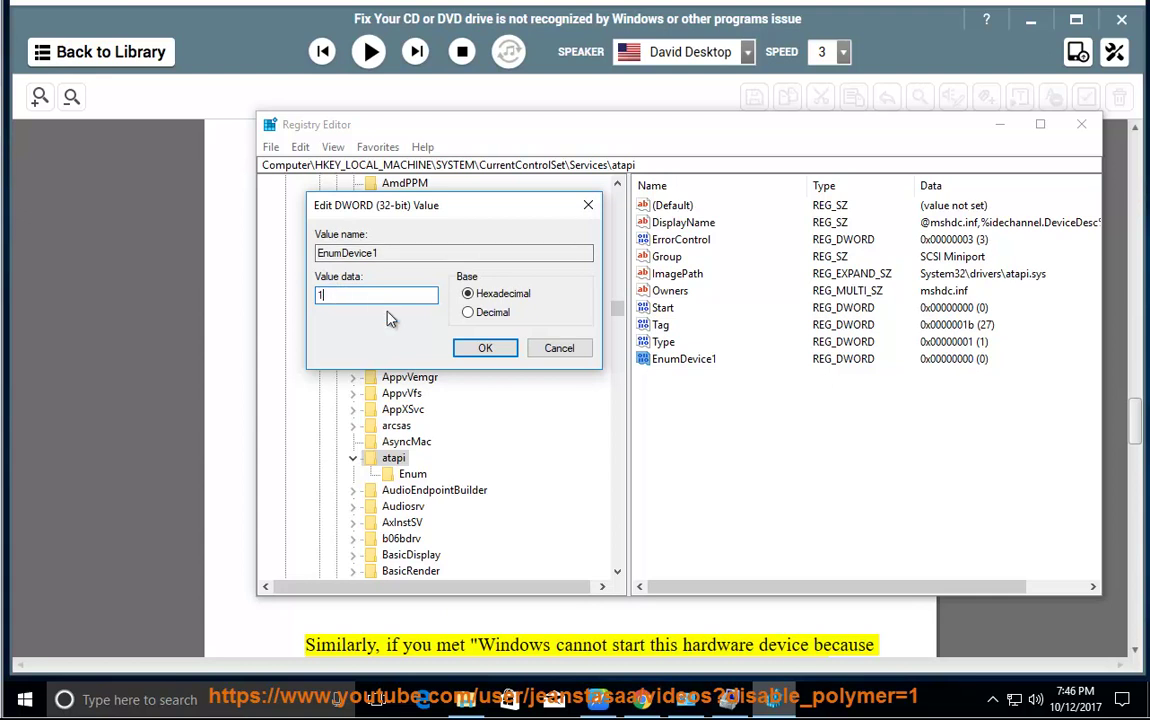
{"action": "left_click", "coordinate": [485, 347]}
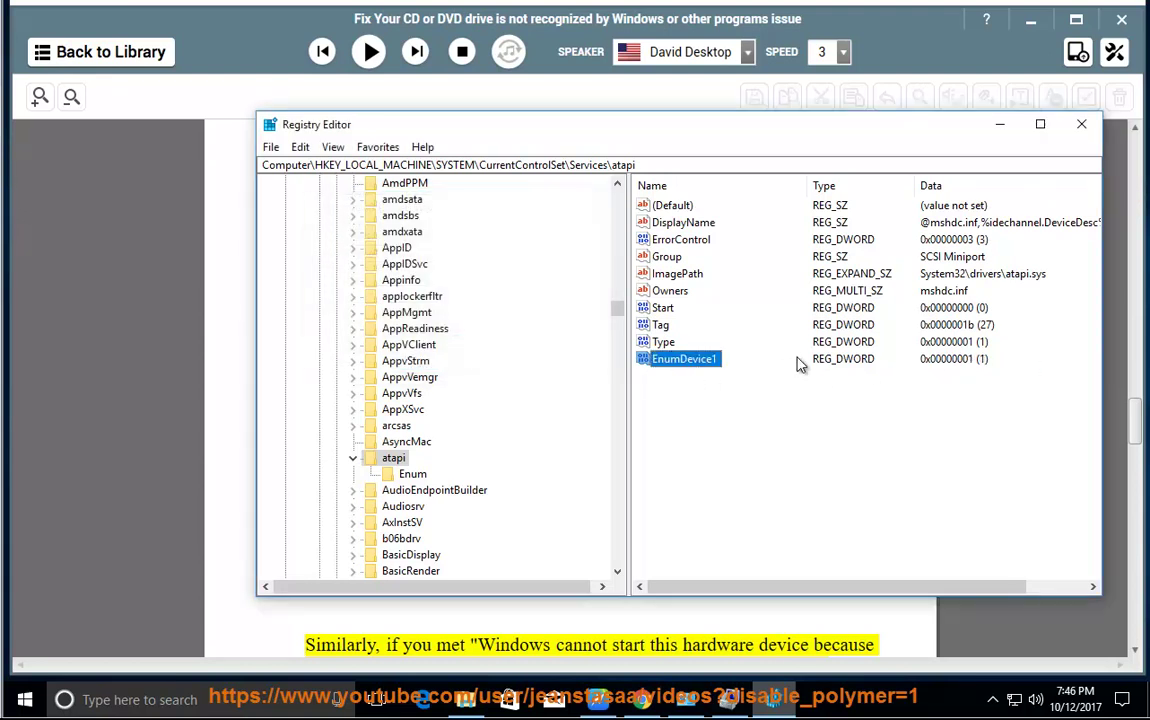
Delete the EnumDevice1 value, minimize Registry Editor, and resume reading the guide aloud.
{"action": "left_click", "coordinate": [535, 615]}
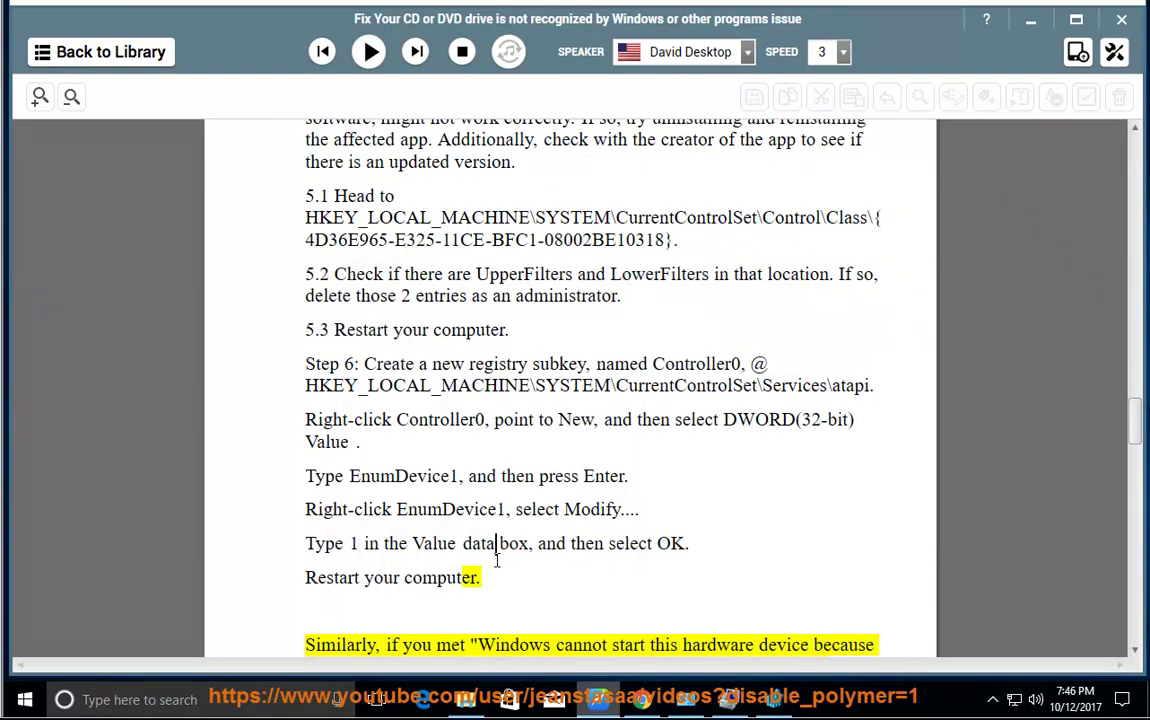
{"action": "key", "text": "alt+Tab"}
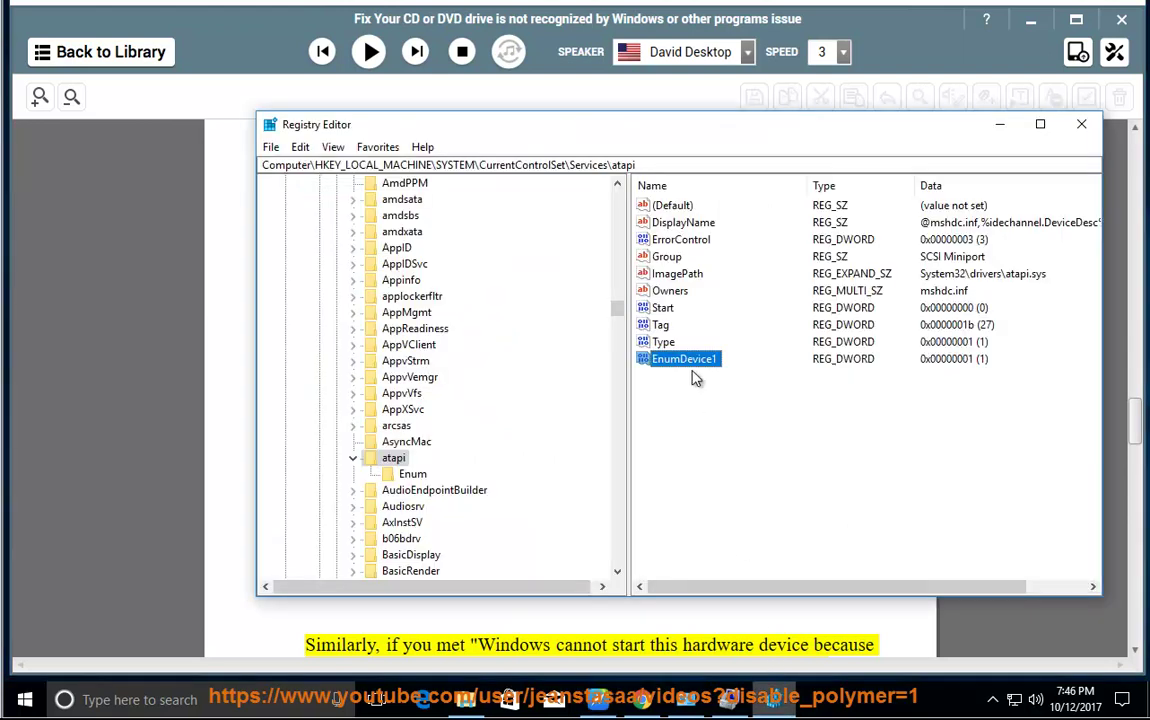
{"action": "right_click", "coordinate": [690, 363]}
{"action": "left_click", "coordinate": [729, 411]}
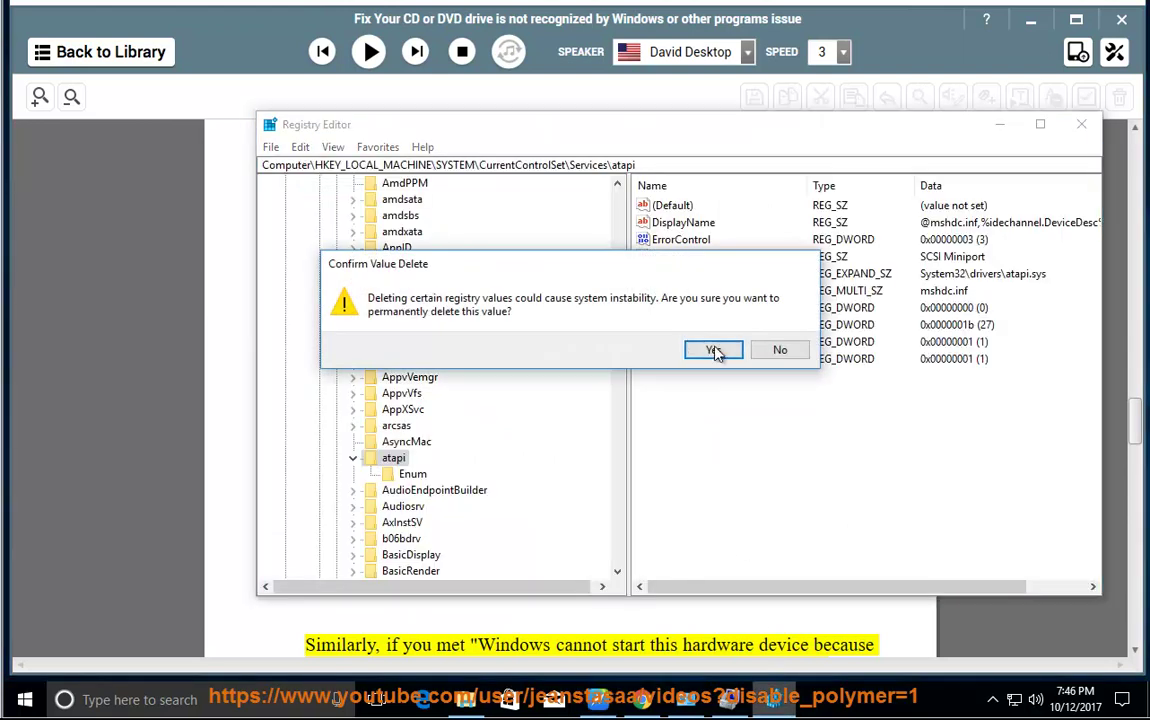
{"action": "left_click", "coordinate": [715, 351]}
{"action": "left_click", "coordinate": [999, 124]}
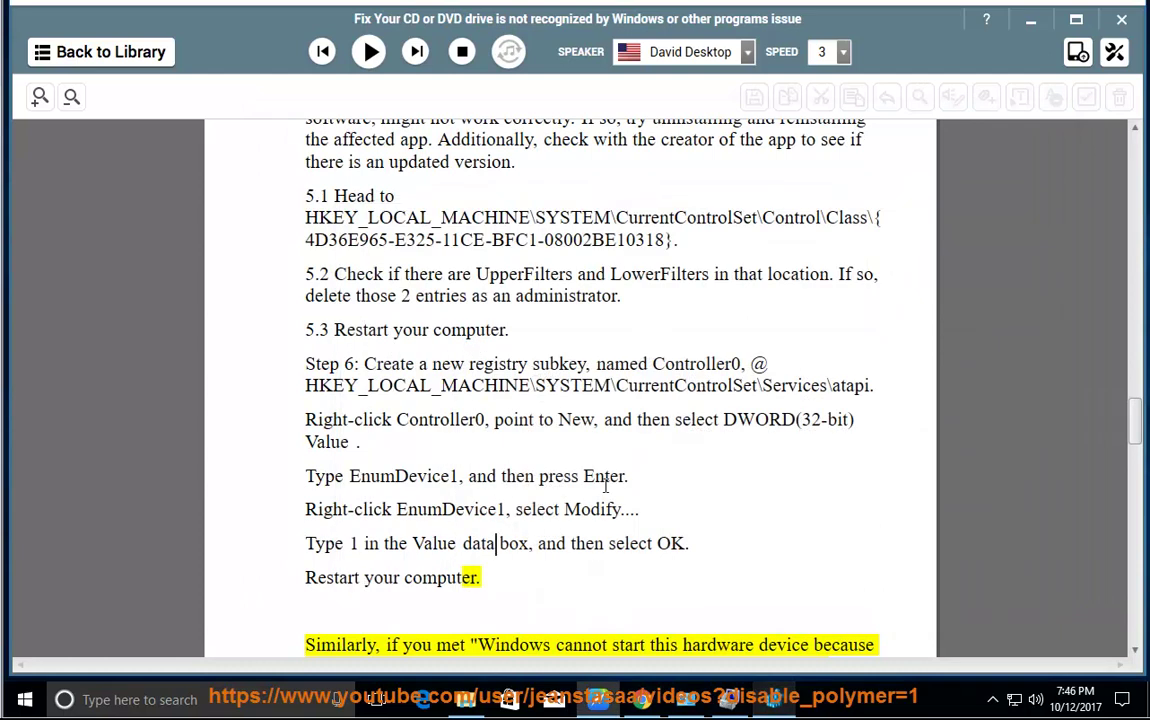
{"action": "left_click", "coordinate": [366, 52]}
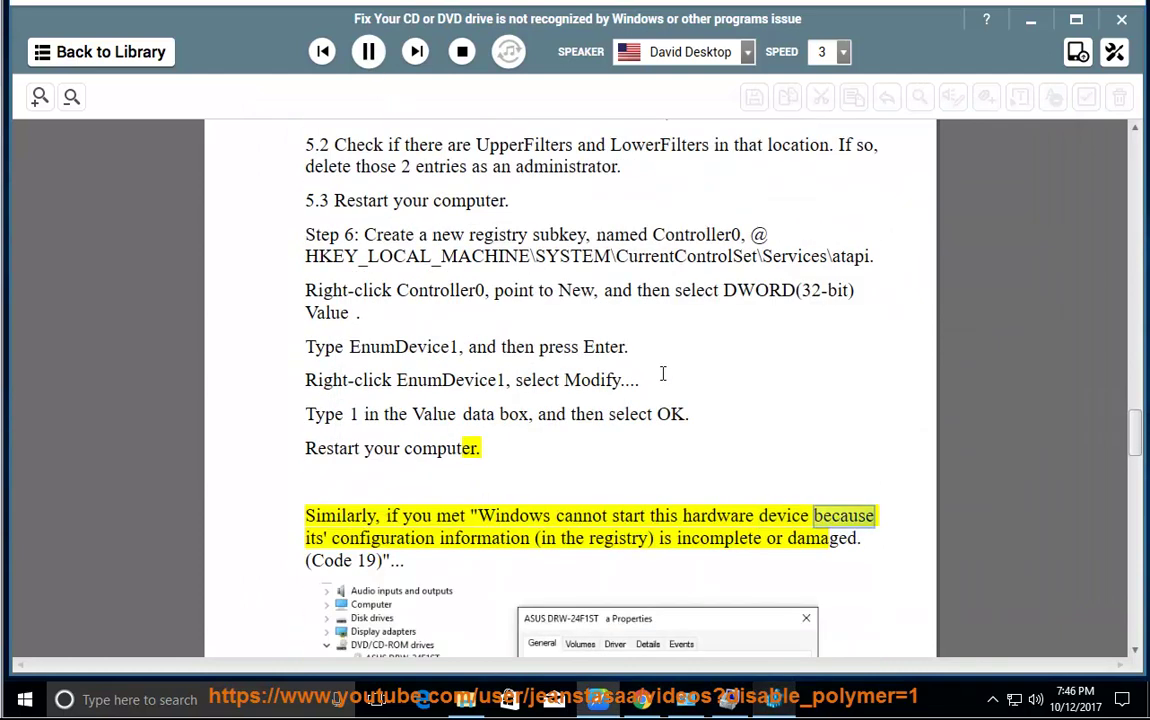
Follow the read-aloud down the Code 19 section to Steps 1 and 2, then pause it.
{"action": "scroll", "coordinate": [600, 520], "scroll_direction": "down", "scroll_amount": 1}
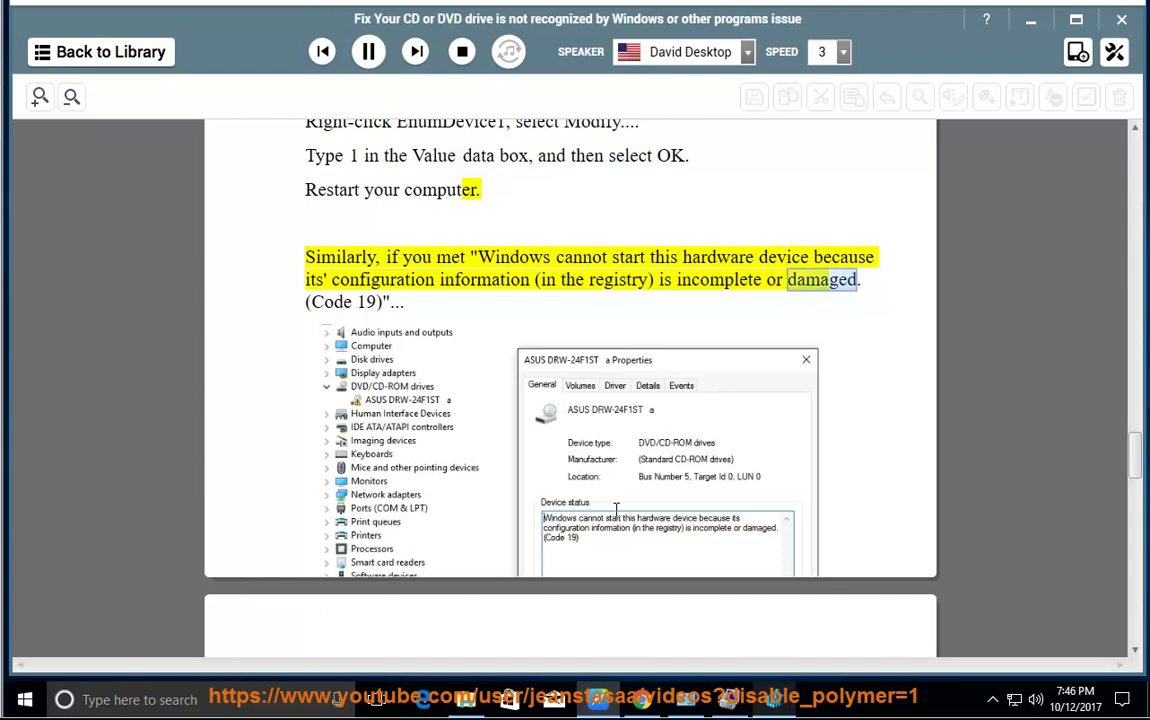
{"action": "scroll", "coordinate": [616, 510], "scroll_direction": "down", "scroll_amount": 1}
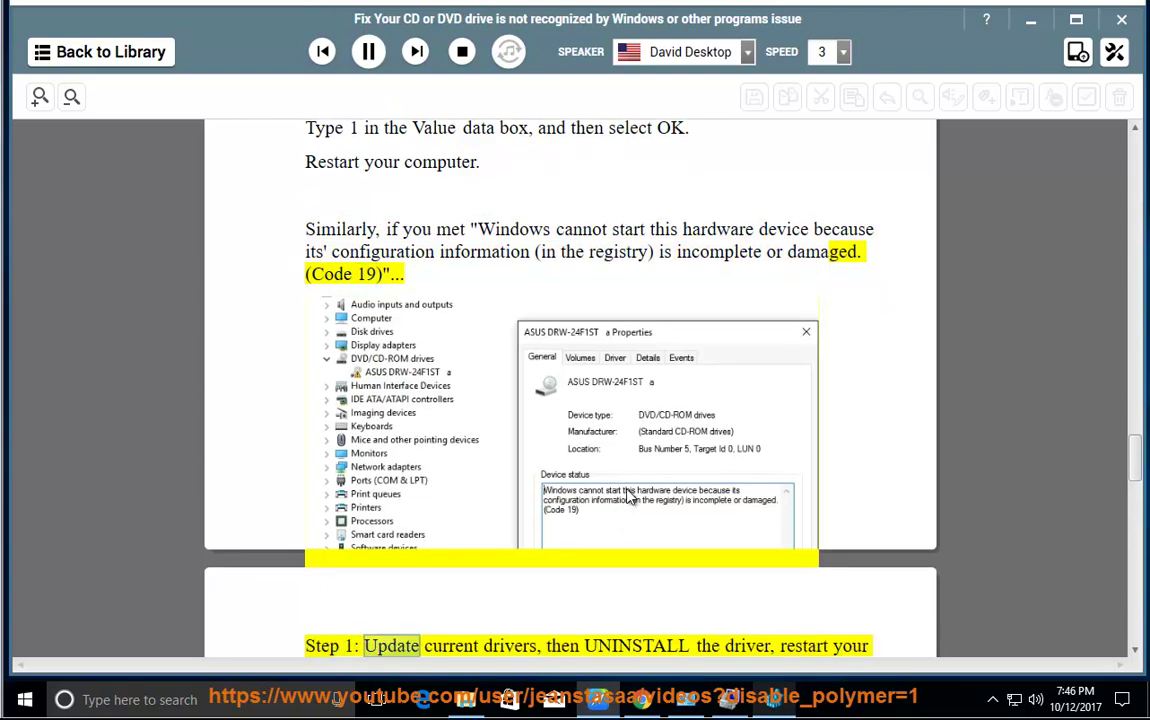
{"action": "scroll", "coordinate": [660, 461], "scroll_direction": "down", "scroll_amount": 1}
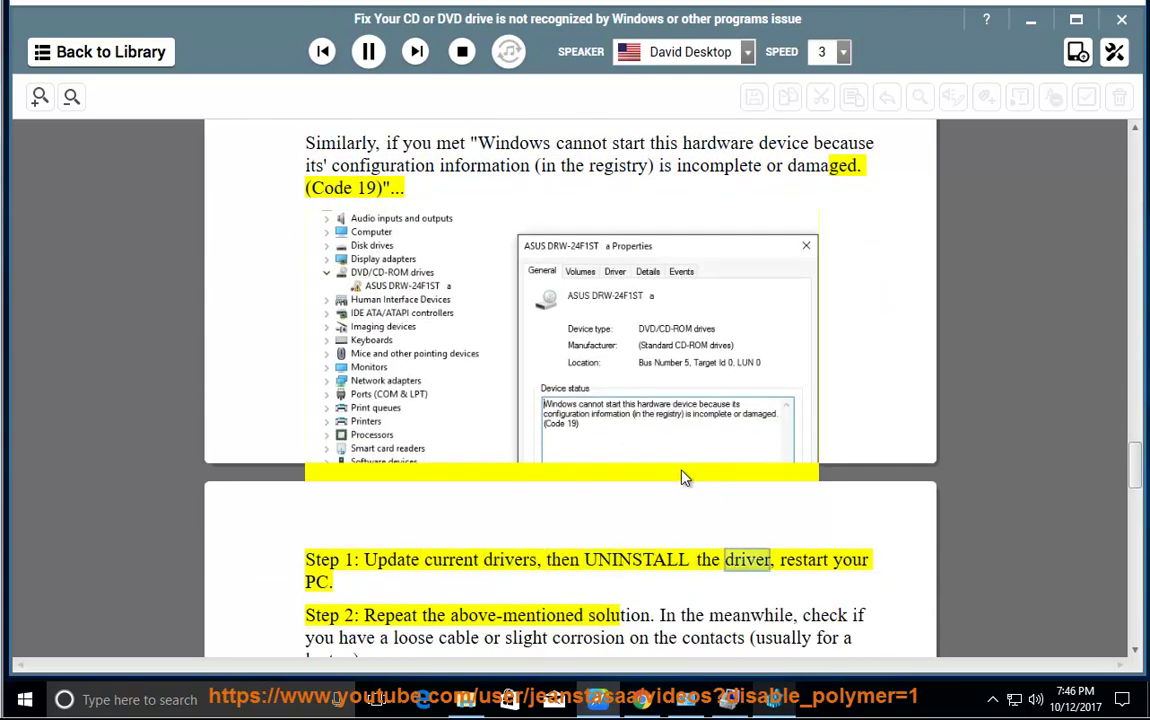
{"action": "left_click", "coordinate": [368, 51]}
Highlight the guide's Step 1 instruction text and close Registry Editor.
{"action": "left_click_drag", "start_coordinate": [382, 561], "coordinate": [795, 562]}
{"action": "left_click", "coordinate": [773, 700]}
{"action": "left_click", "coordinate": [1081, 125]}
In Device Manager, collapse IDE ATA/ATAPI controllers and open the NECVMWar VMware SATA CD01 drive's context menu.
{"action": "key", "text": "alt+Tab"}
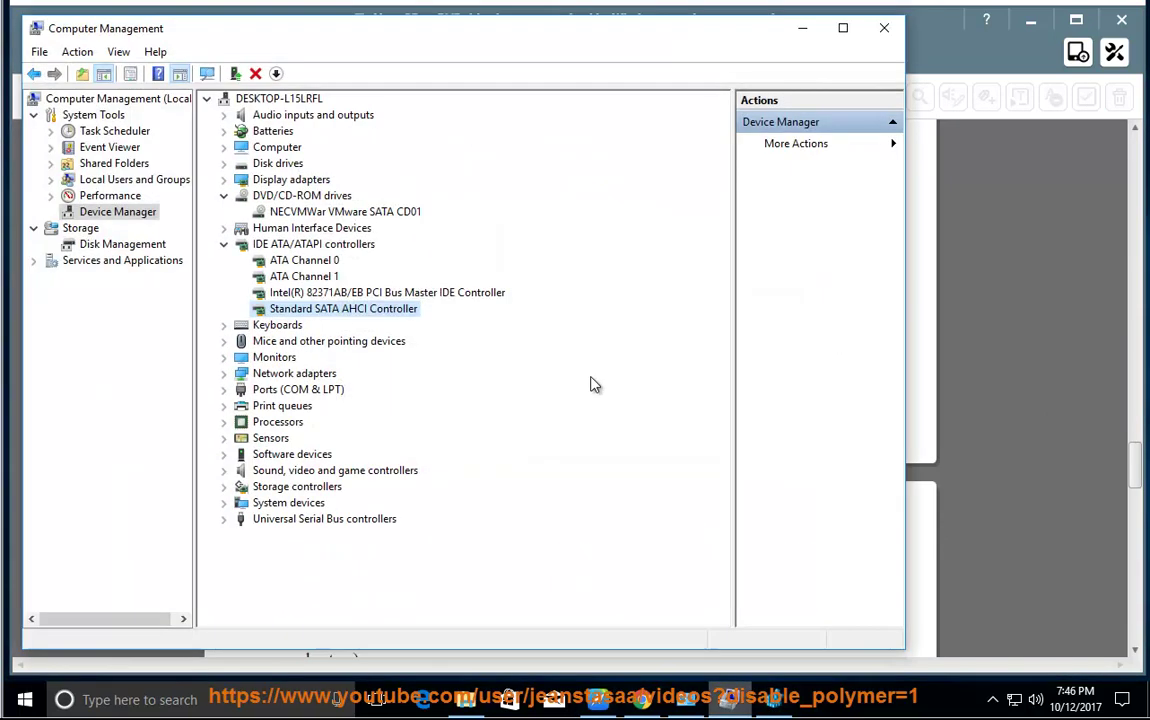
{"action": "left_click", "coordinate": [225, 246]}
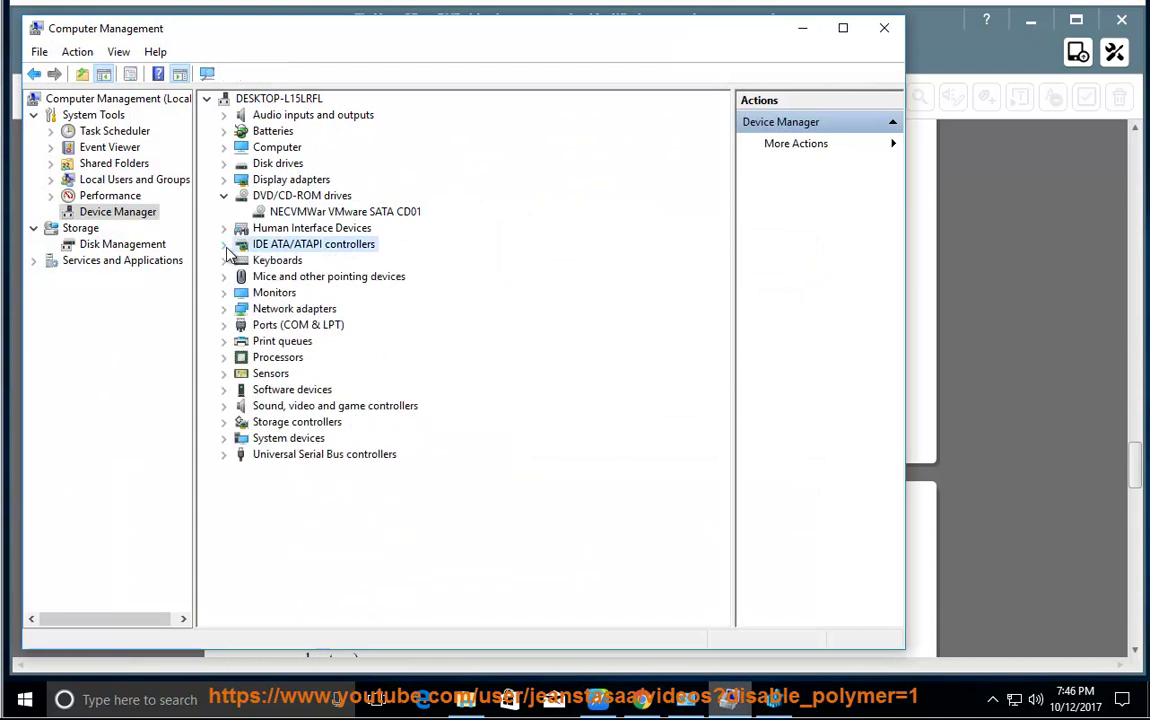
{"action": "right_click", "coordinate": [308, 213]}
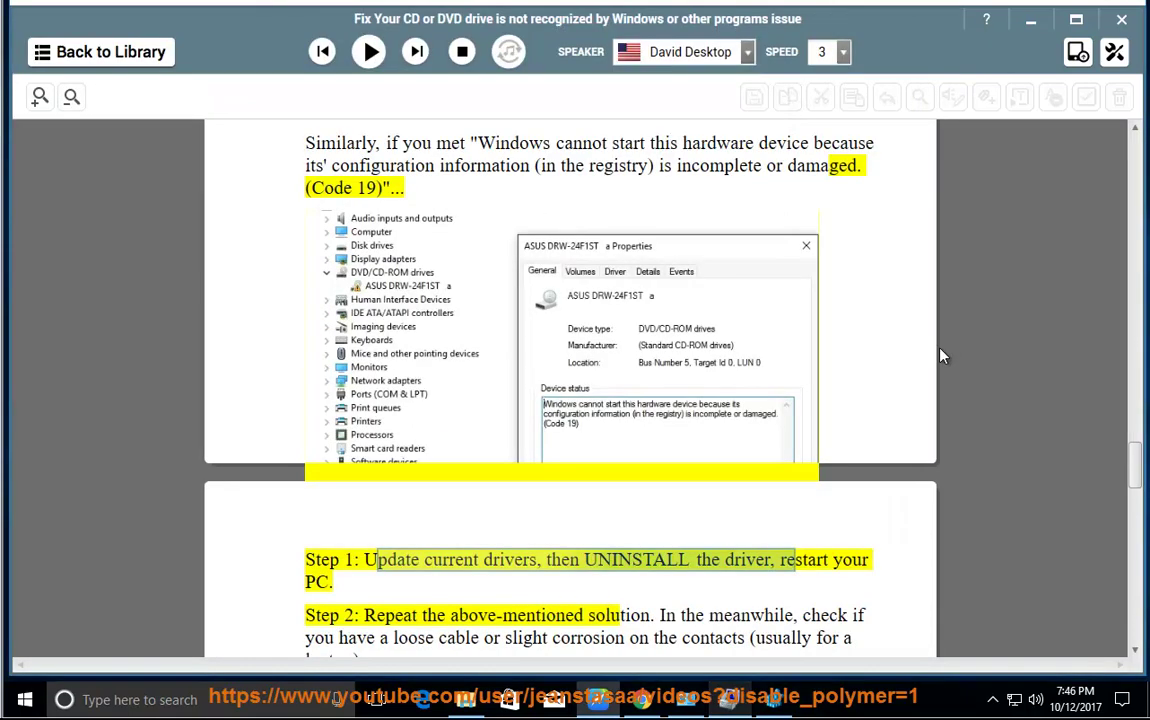
Resume NaturalReader's read-aloud of the Code 19 fixes from Step 2.
{"action": "left_click", "coordinate": [369, 52]}
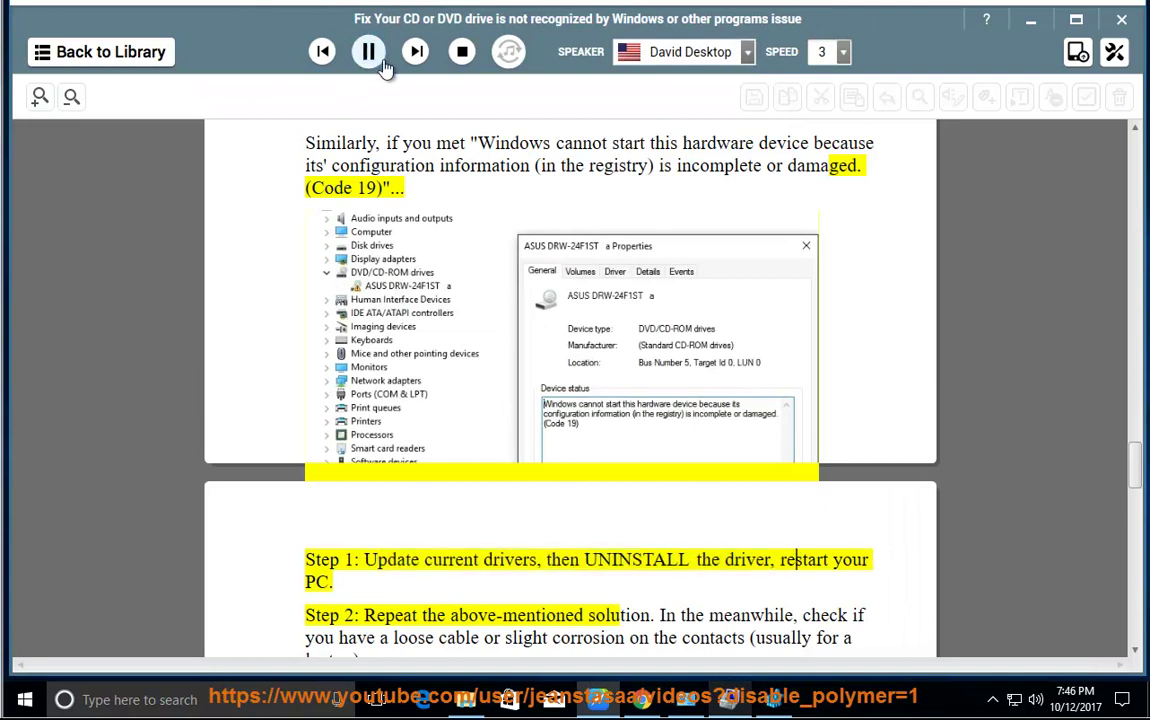